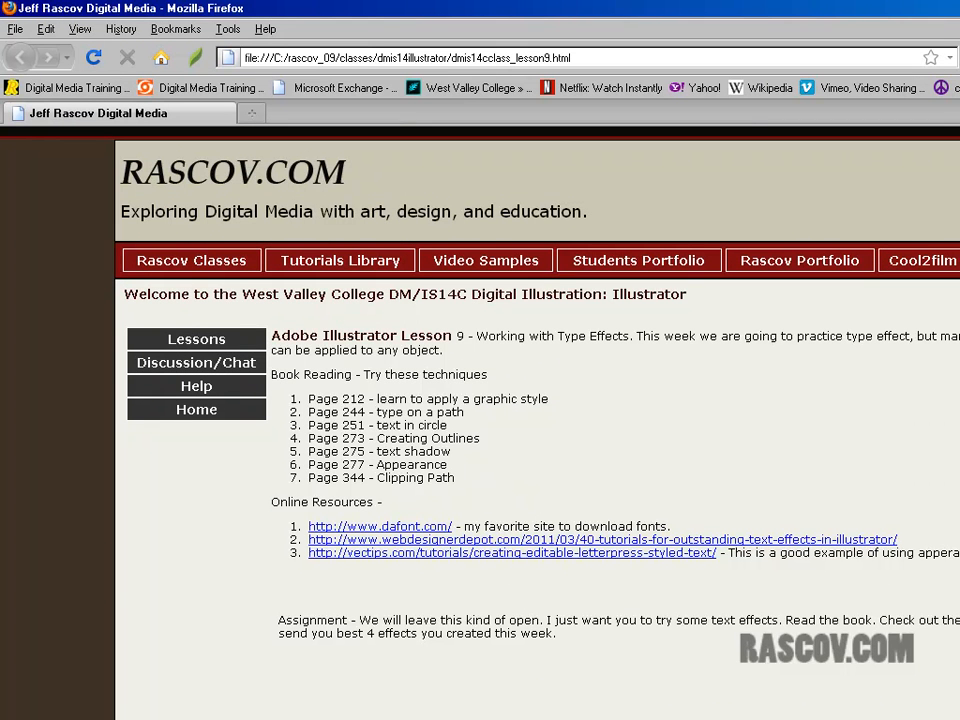
# - Resize the browser window to fit the screen and open the dafont.com link from the lesson's online resources
pyautogui.click(959, 8)
pyautogui.moveTo(846, 186); pyautogui.dragTo(604, 14)
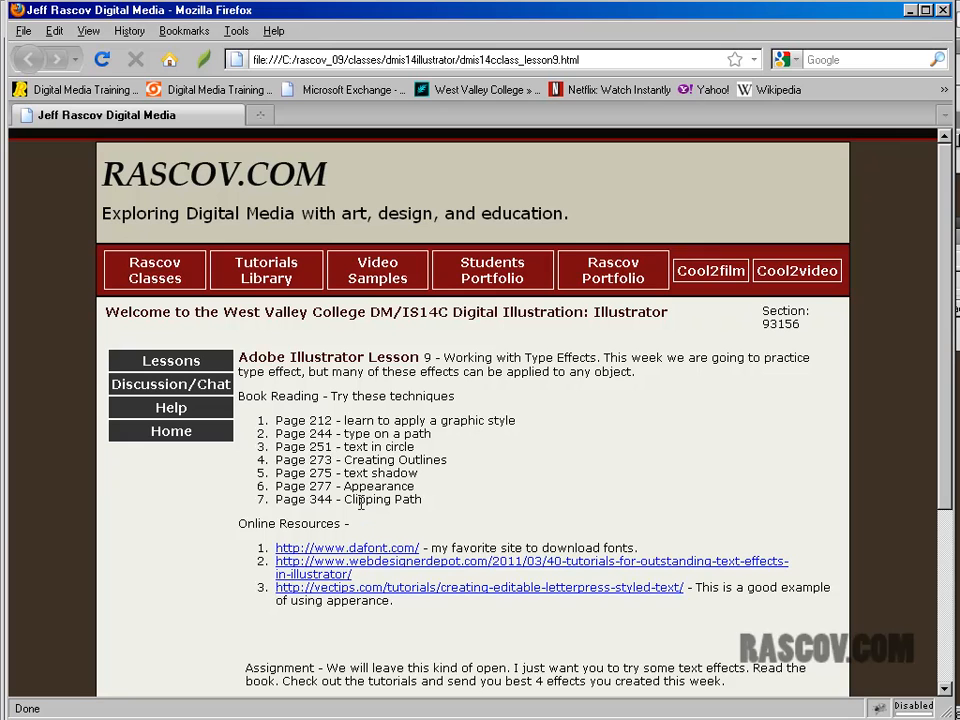
pyautogui.click(381, 556)
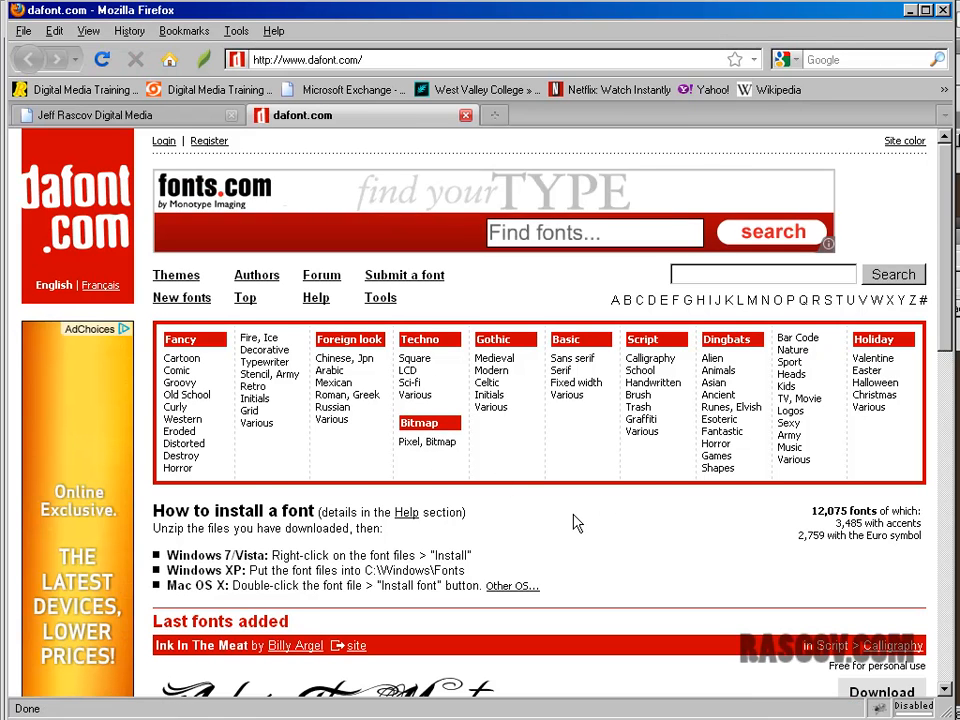
pyautogui.scroll(-10, 574, 520)
pyautogui.scroll(4, 574, 520)
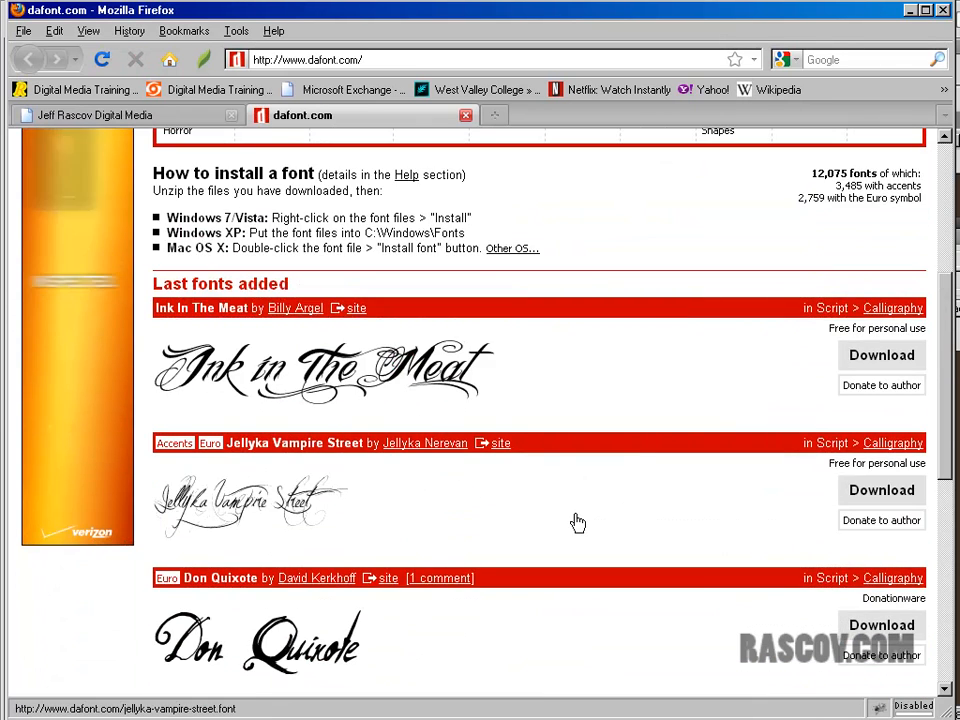
pyautogui.scroll(7, 574, 520)
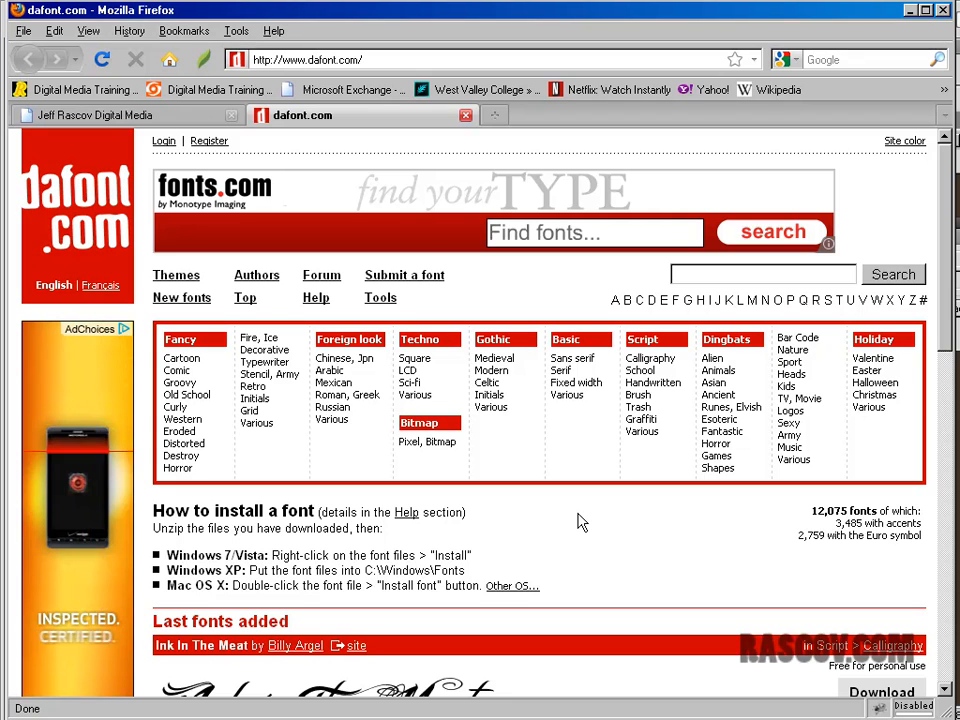
# - Look through the Medieval fonts in the Gothic category
pyautogui.click(494, 360)
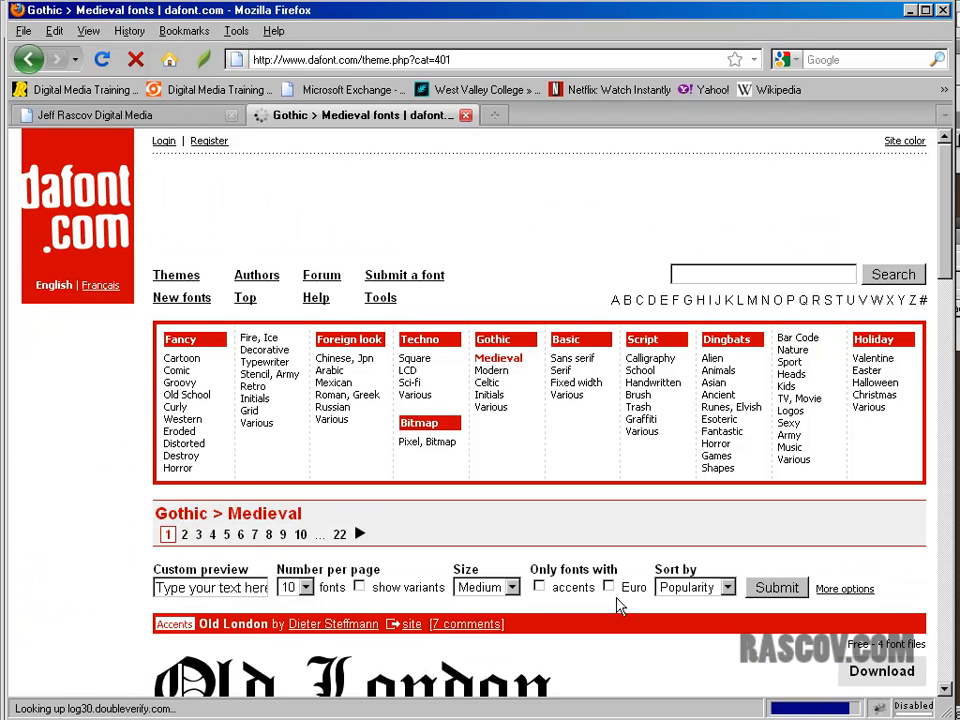
pyautogui.scroll(-8, 613, 605)
pyautogui.scroll(5, 613, 605)
pyautogui.scroll(3, 613, 605)
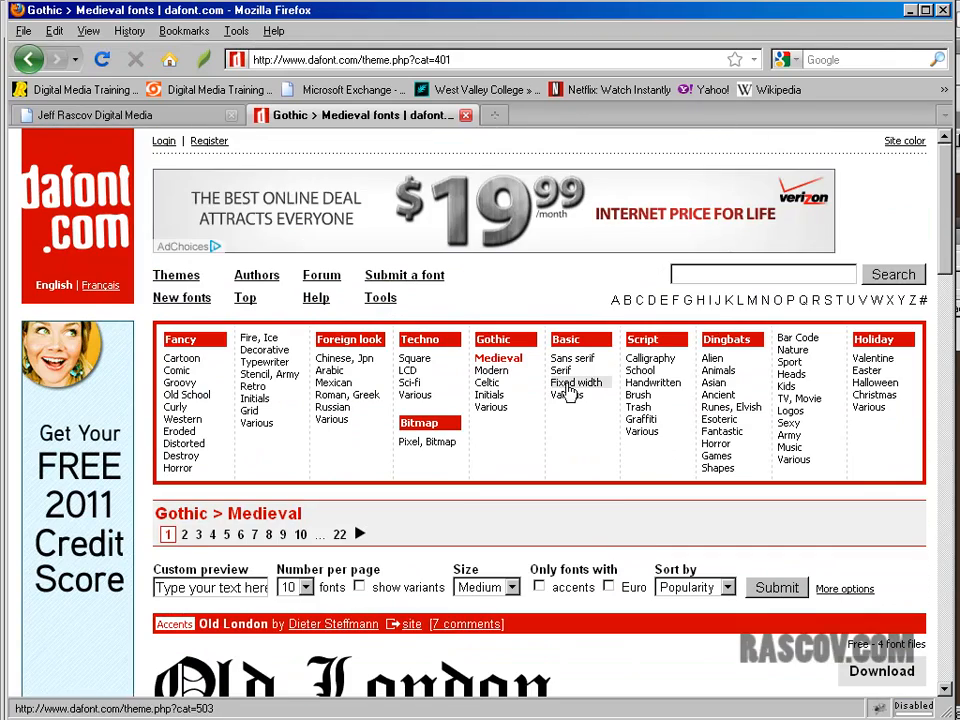
# - Look through the Celtic fonts in the Gothic category, checking previews and licence notes
pyautogui.click(489, 383)
pyautogui.scroll(-8, 560, 500)
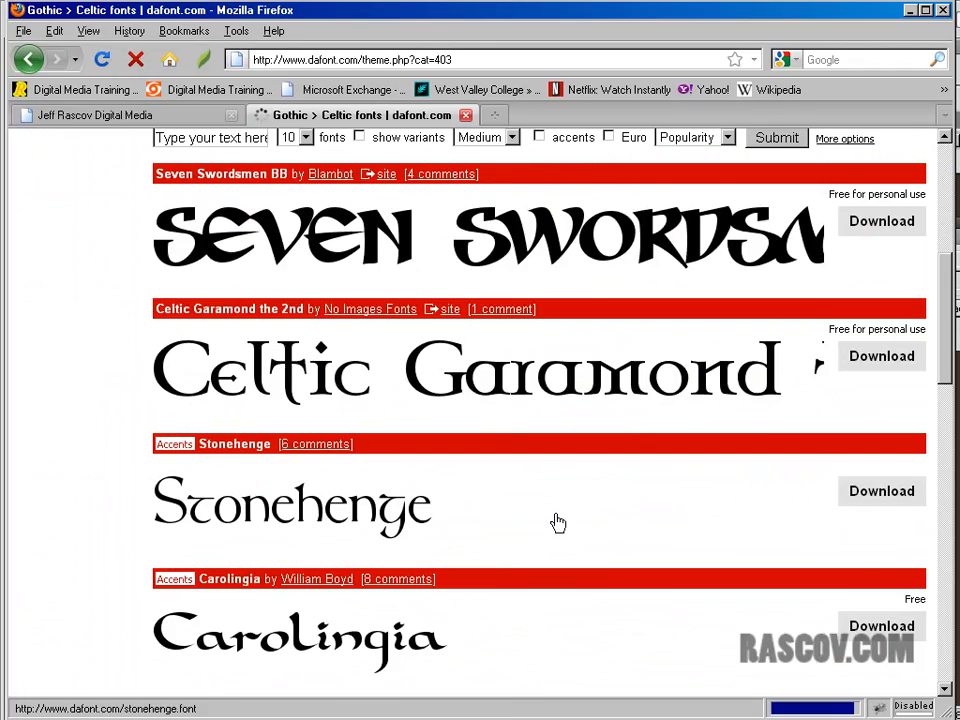
pyautogui.scroll(-8, 558, 522)
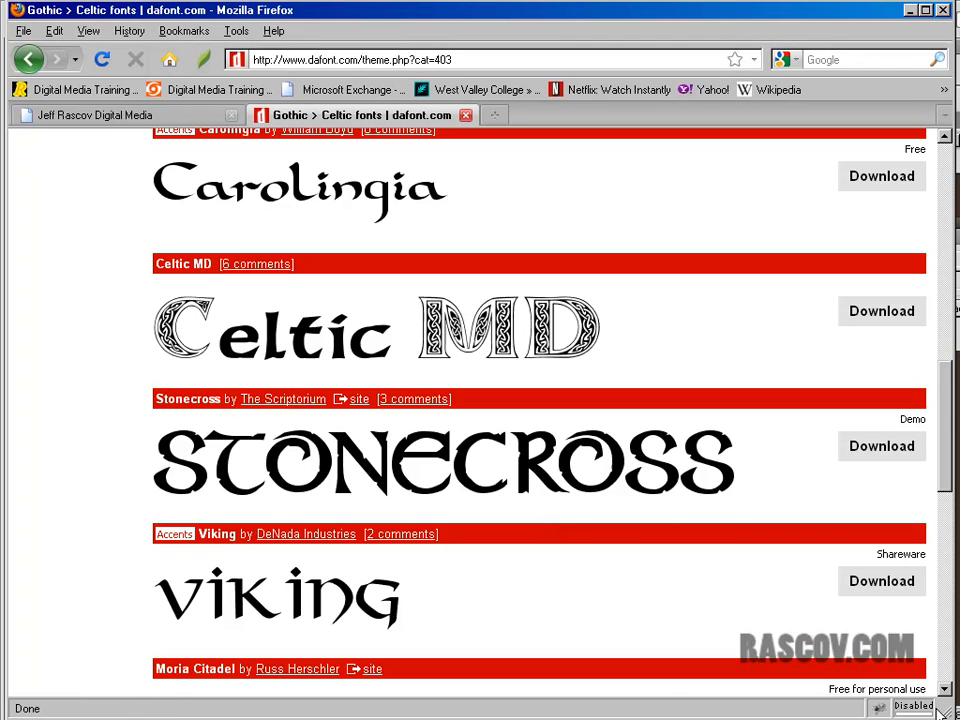
pyautogui.moveTo(946, 713); pyautogui.dragTo(957, 716)
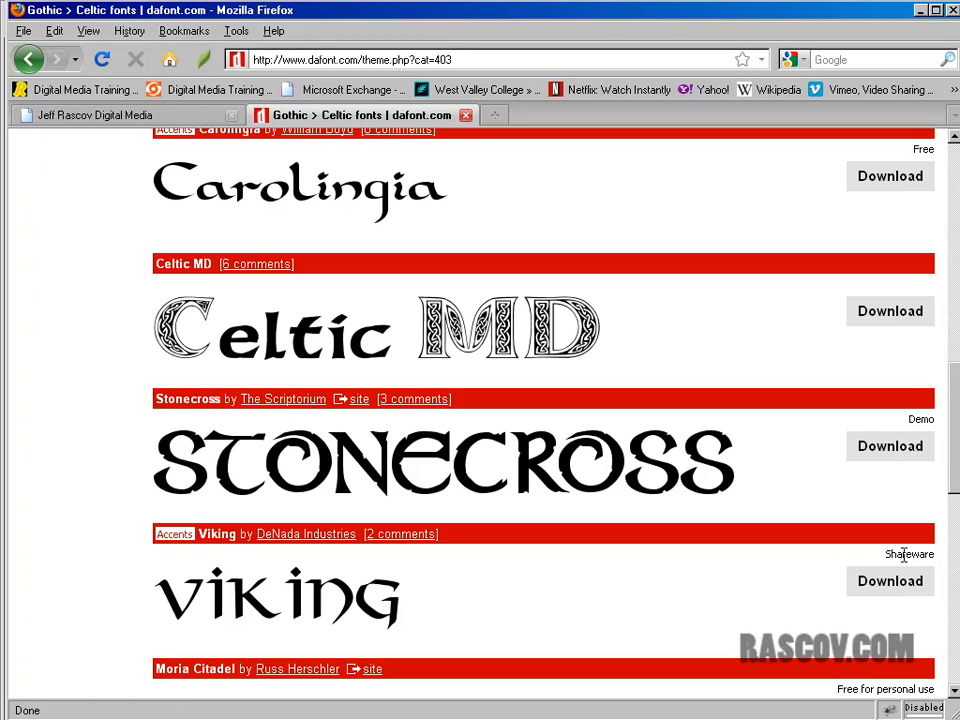
pyautogui.scroll(-6, 660, 640)
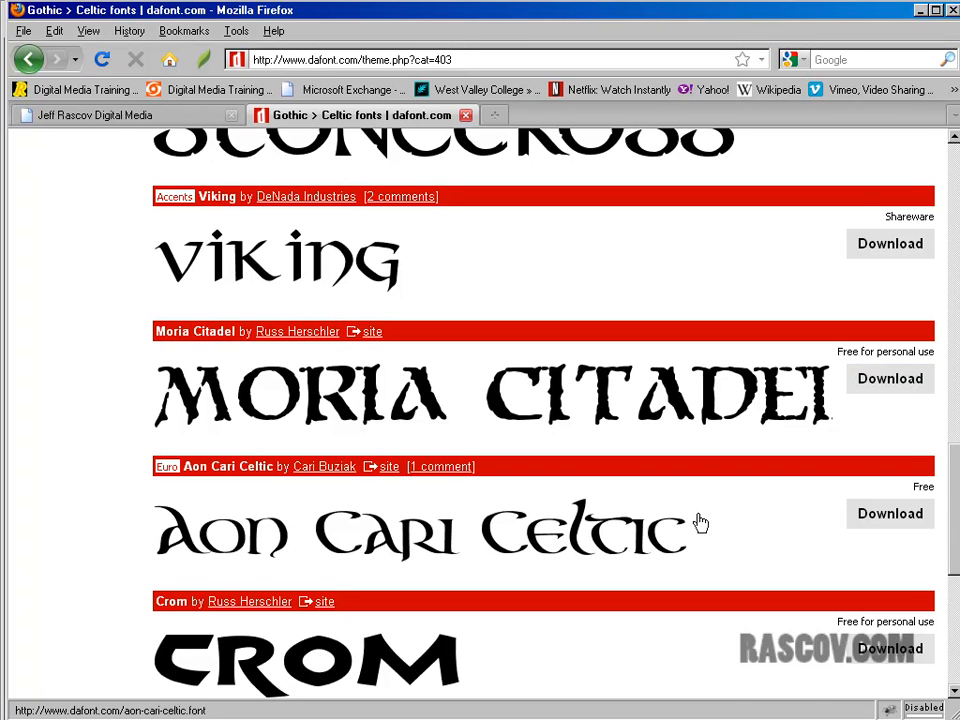
pyautogui.scroll(-6, 698, 519)
pyautogui.scroll(20, 700, 518)
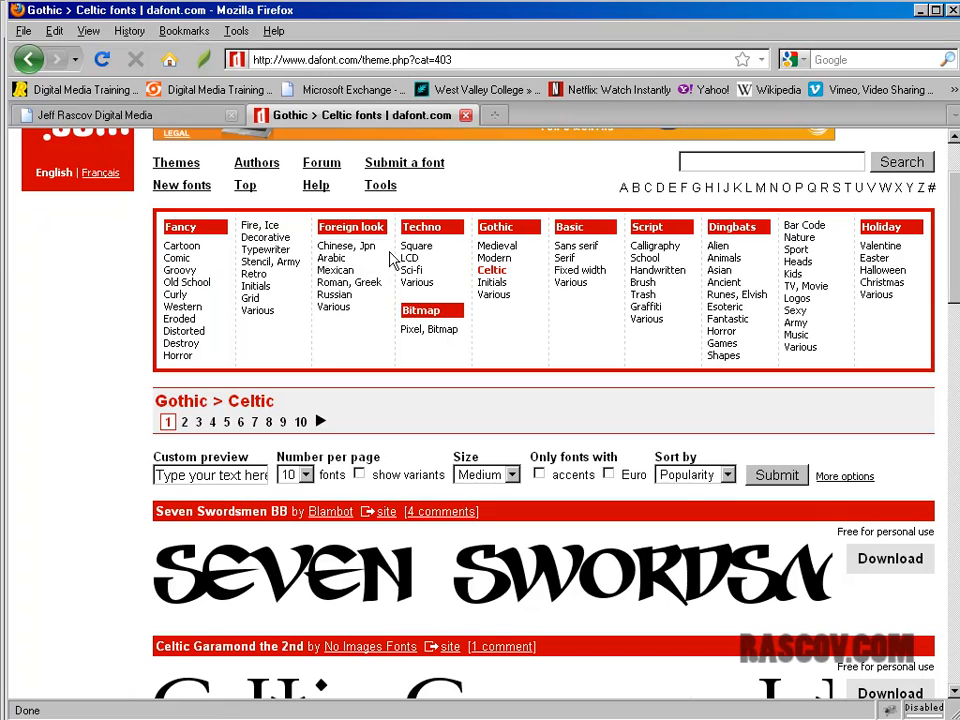
# - Download the Creator Campotype Smcp font from the Gothic Modern fonts
pyautogui.click(500, 259)
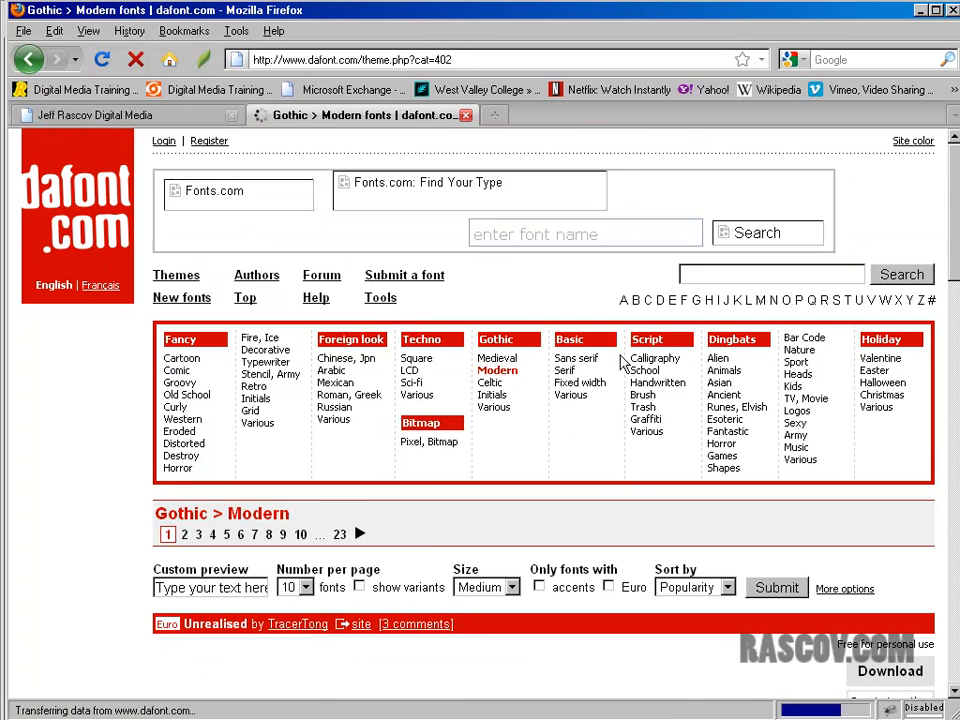
pyautogui.scroll(-5, 621, 364)
pyautogui.scroll(-3, 621, 364)
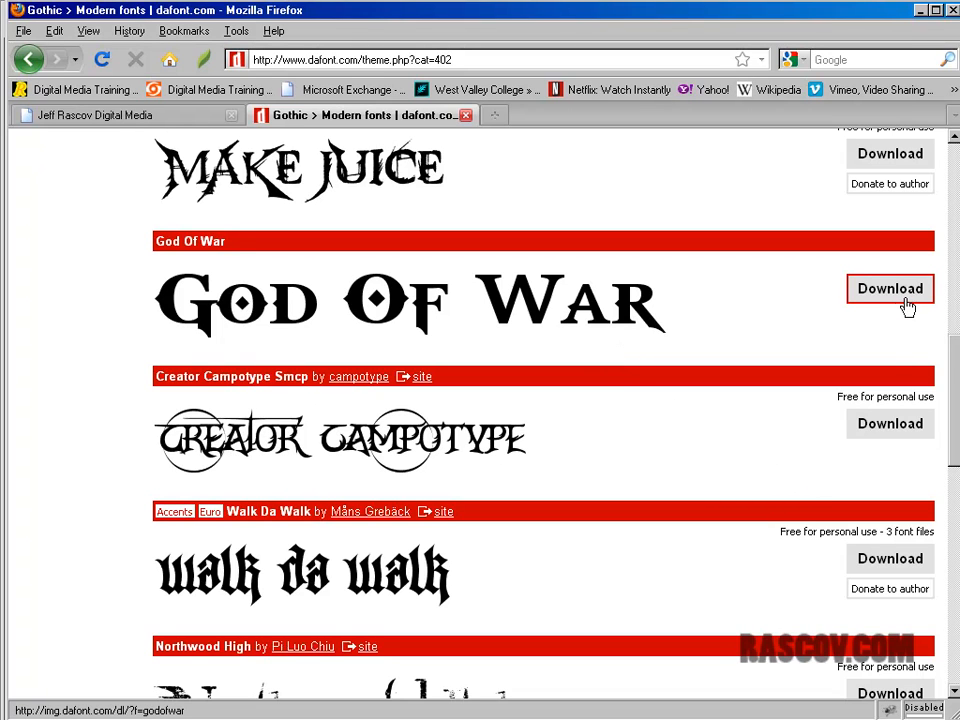
pyautogui.click(893, 430)
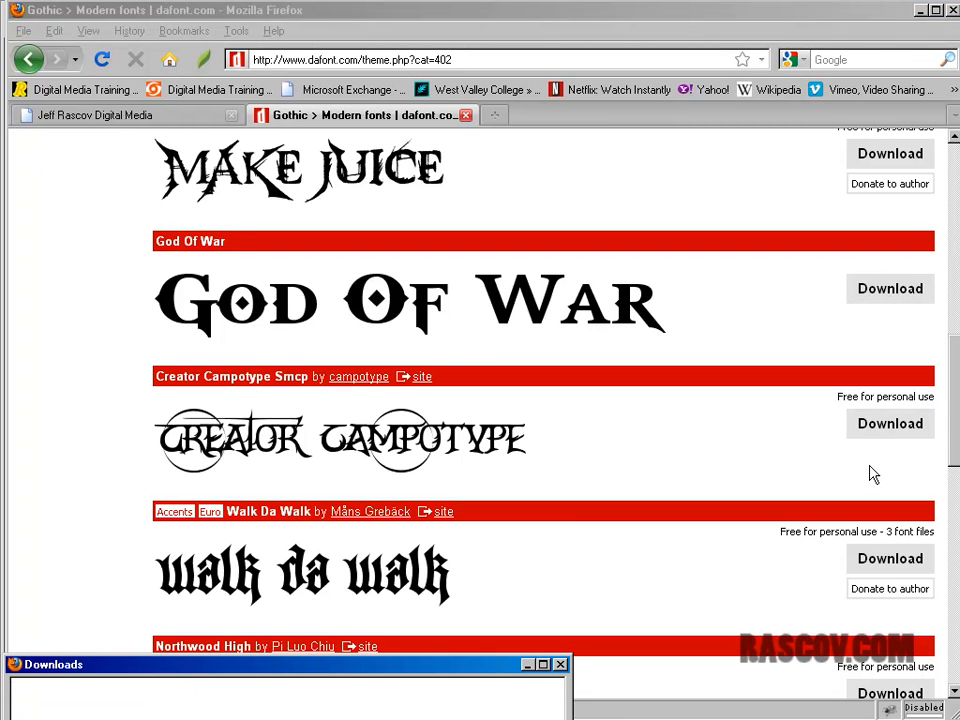
# - Minimize the browser and bring up the Downloads folder in My Documents
pyautogui.click(921, 18)
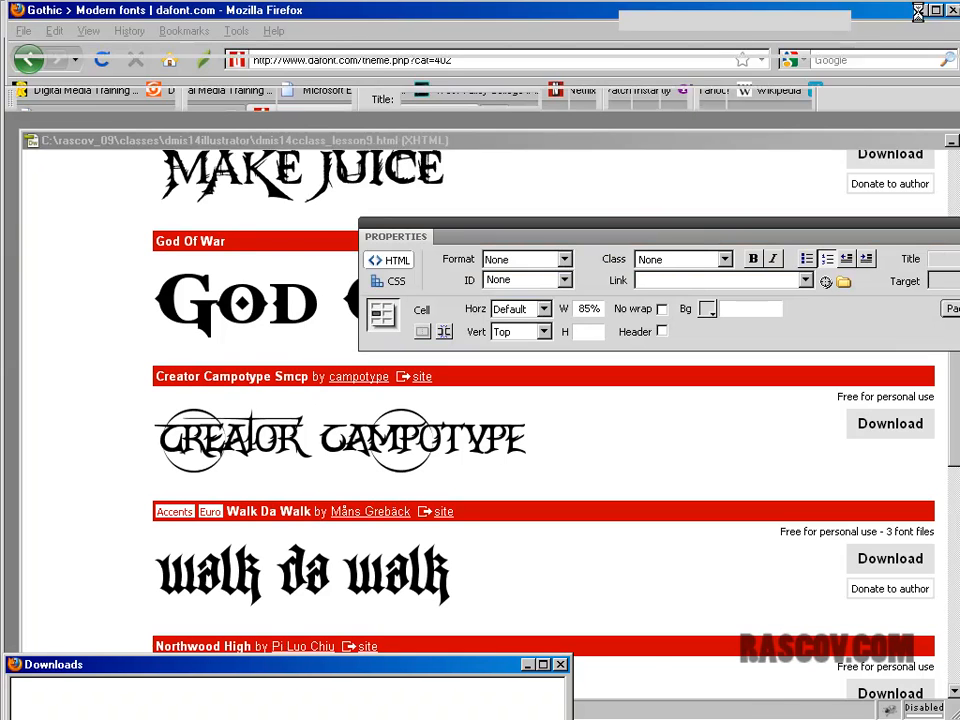
pyautogui.press('super')
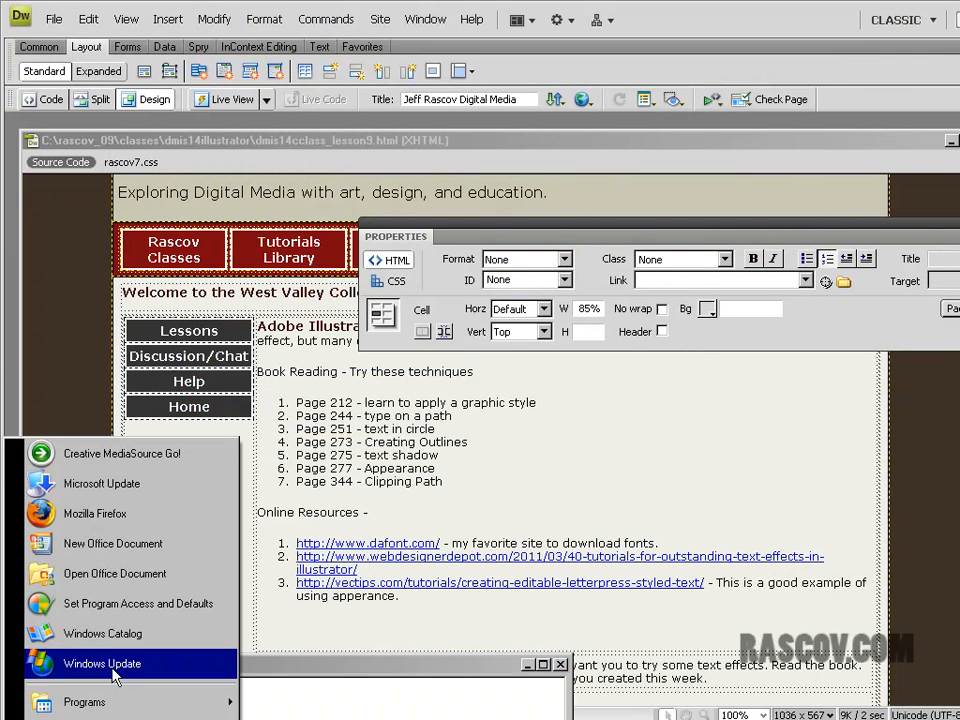
pyautogui.moveTo(111, 708)
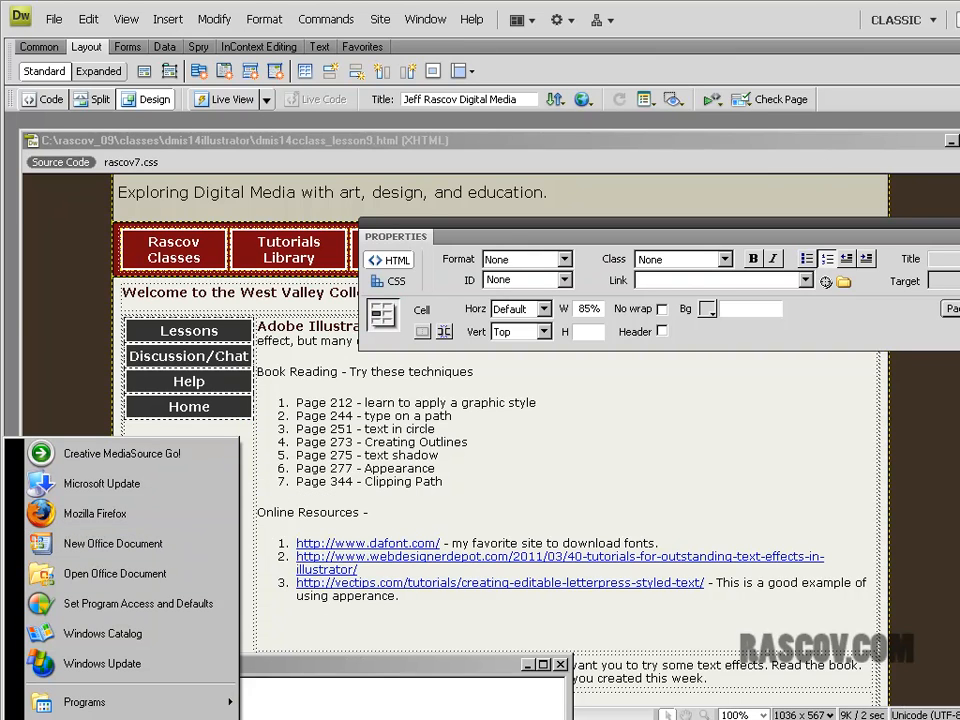
pyautogui.press('super+d')
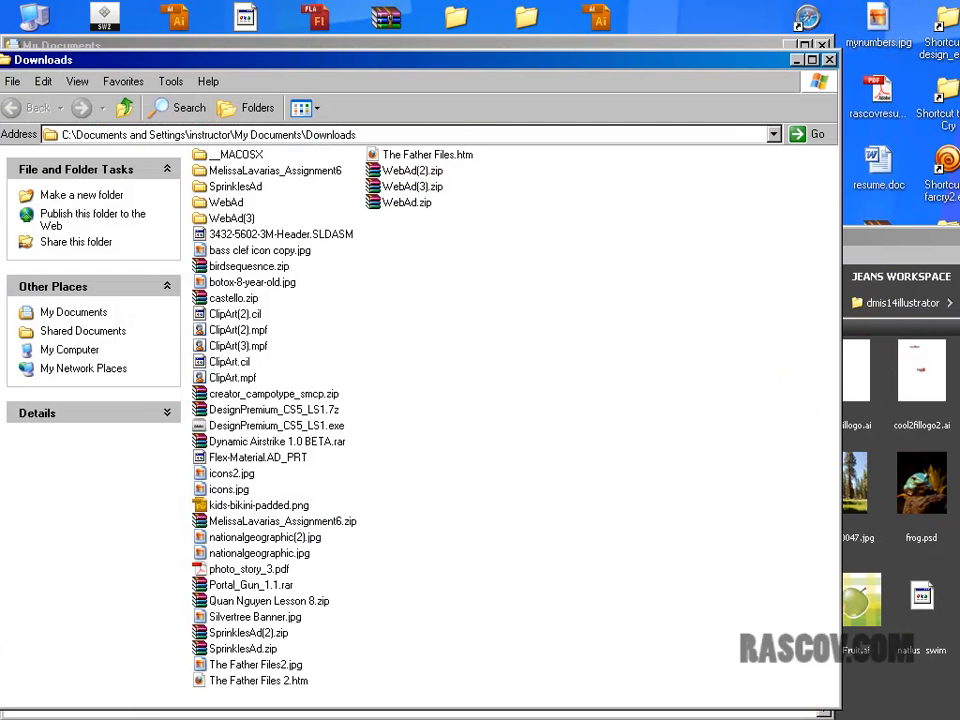
# - Extract creator_campotype_smcp.zip directly into the Downloads folder
pyautogui.click(304, 400)
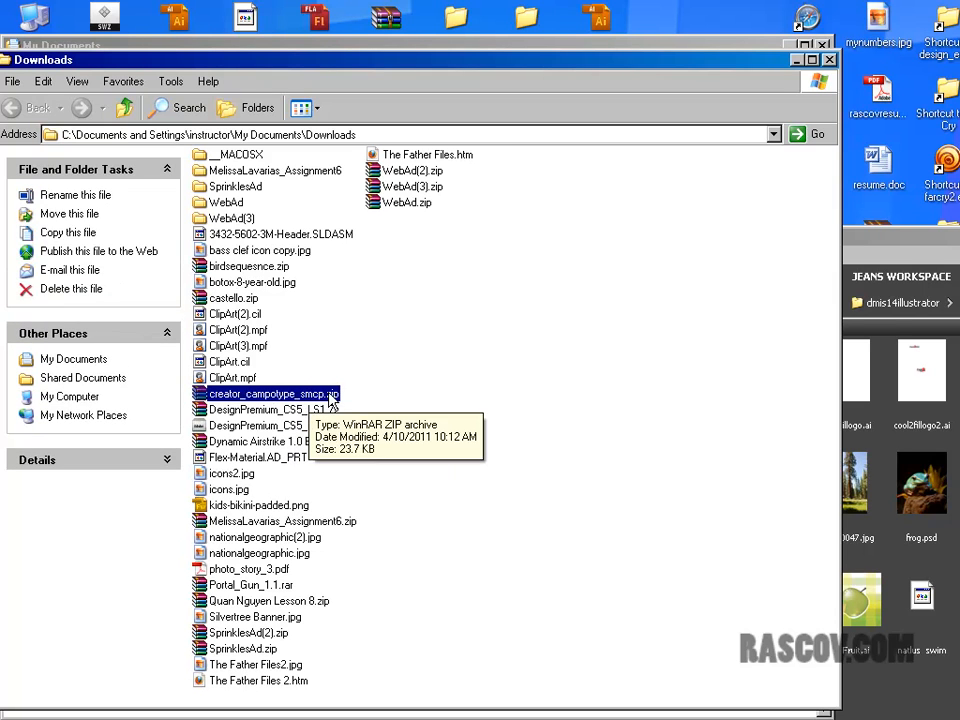
pyautogui.doubleClick(284, 393)
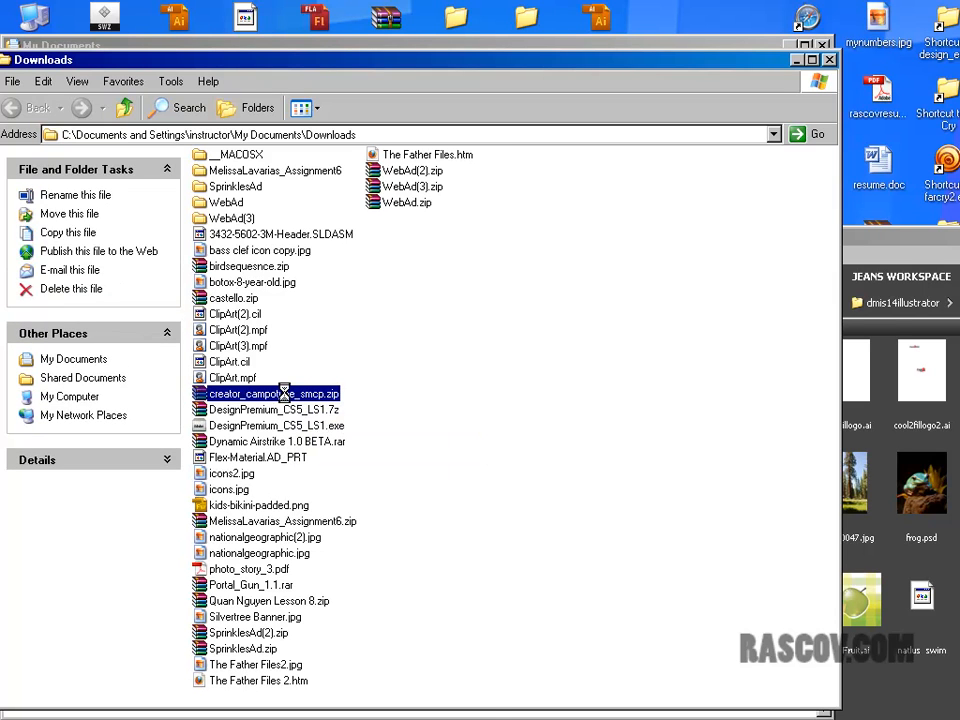
pyautogui.rightClick(286, 394)
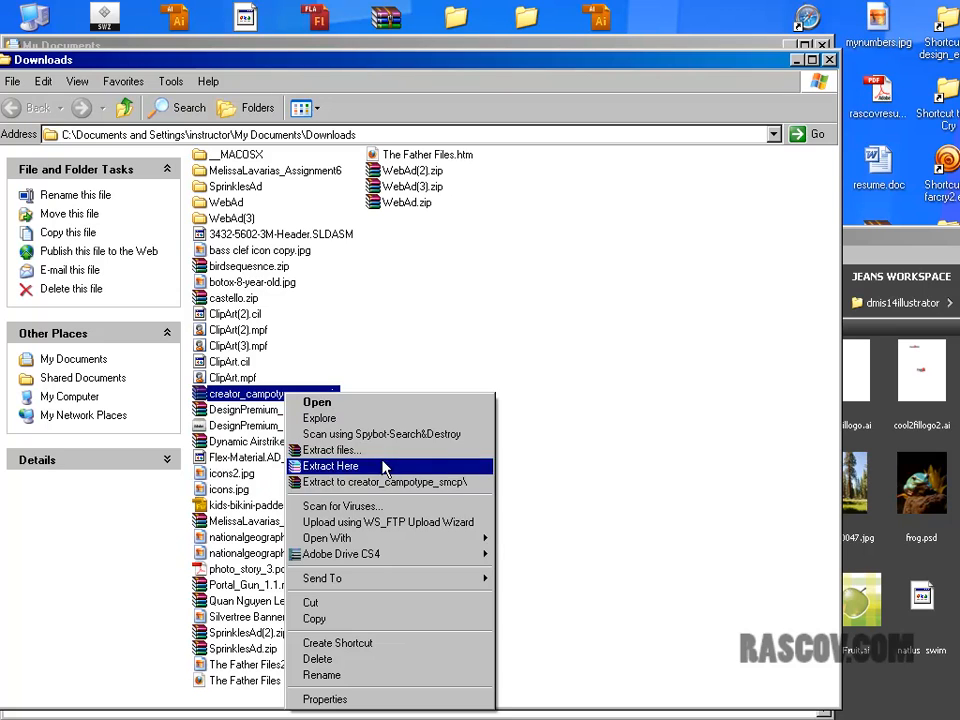
pyautogui.click(386, 466)
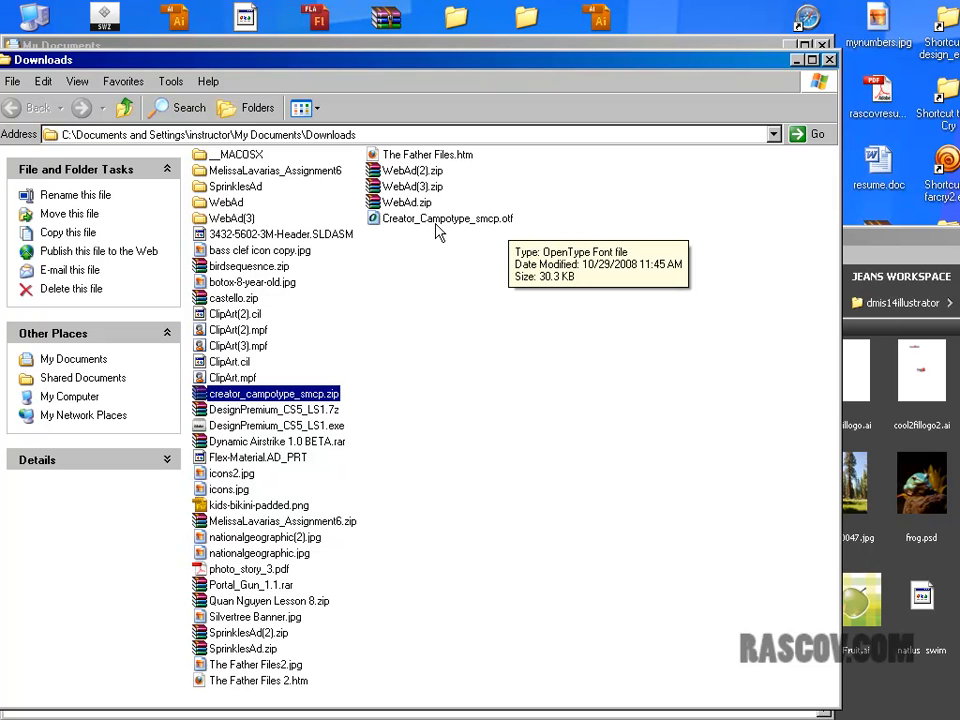
# - Open Control Panel beside the Downloads folder and install Creator_Campotype_smcp.otf by placing it in Fonts
pyautogui.press('super')
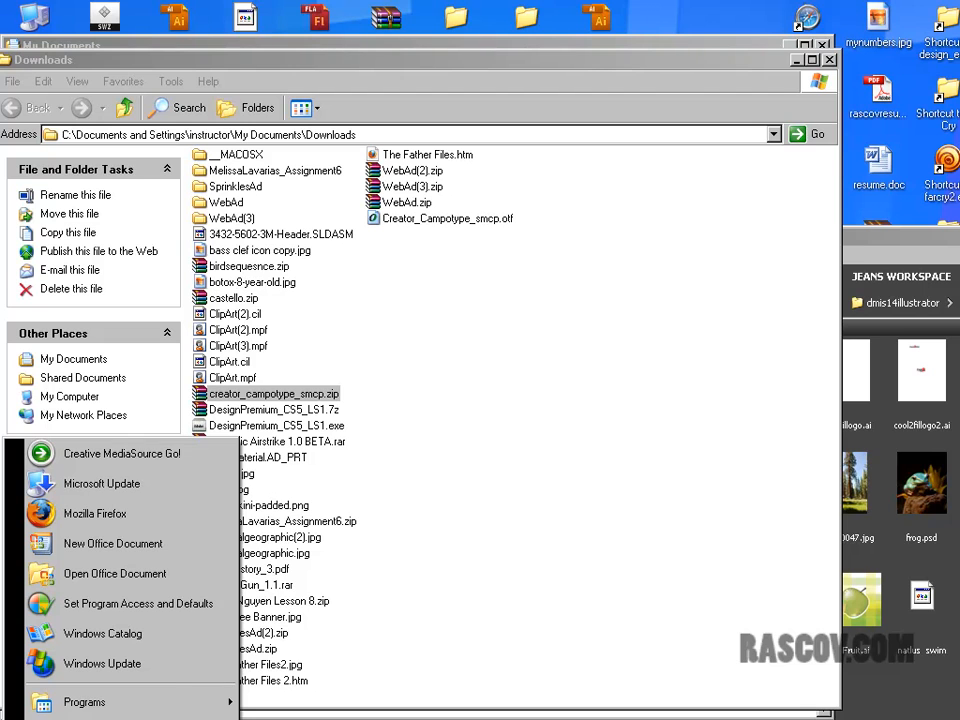
pyautogui.click(300, 719)
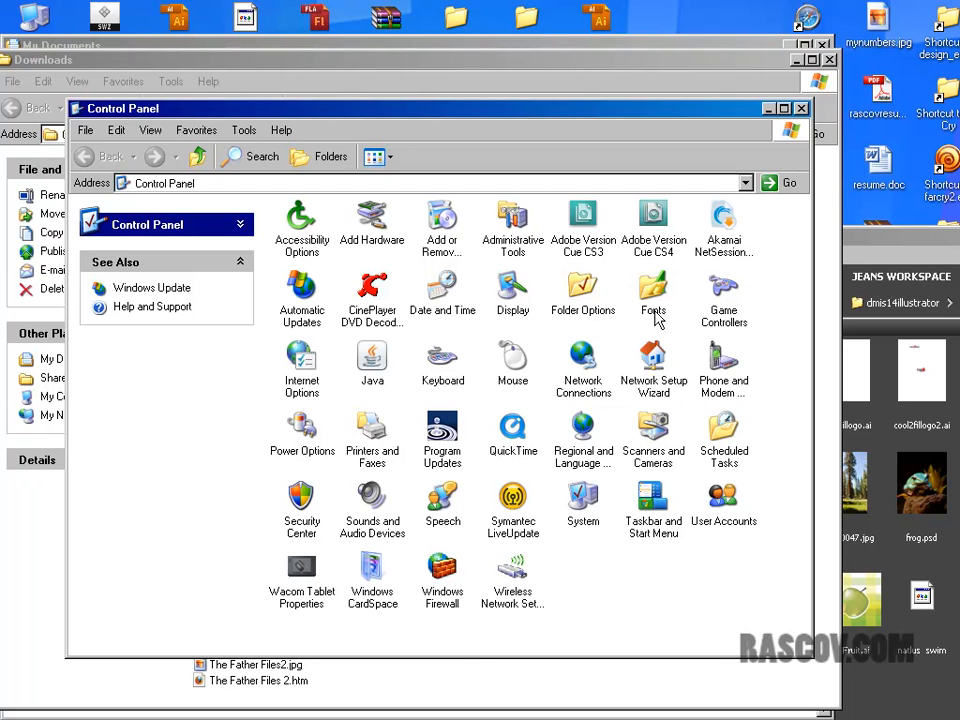
pyautogui.moveTo(632, 113); pyautogui.dragTo(562, 265)
pyautogui.moveTo(373, 219); pyautogui.dragTo(591, 448)
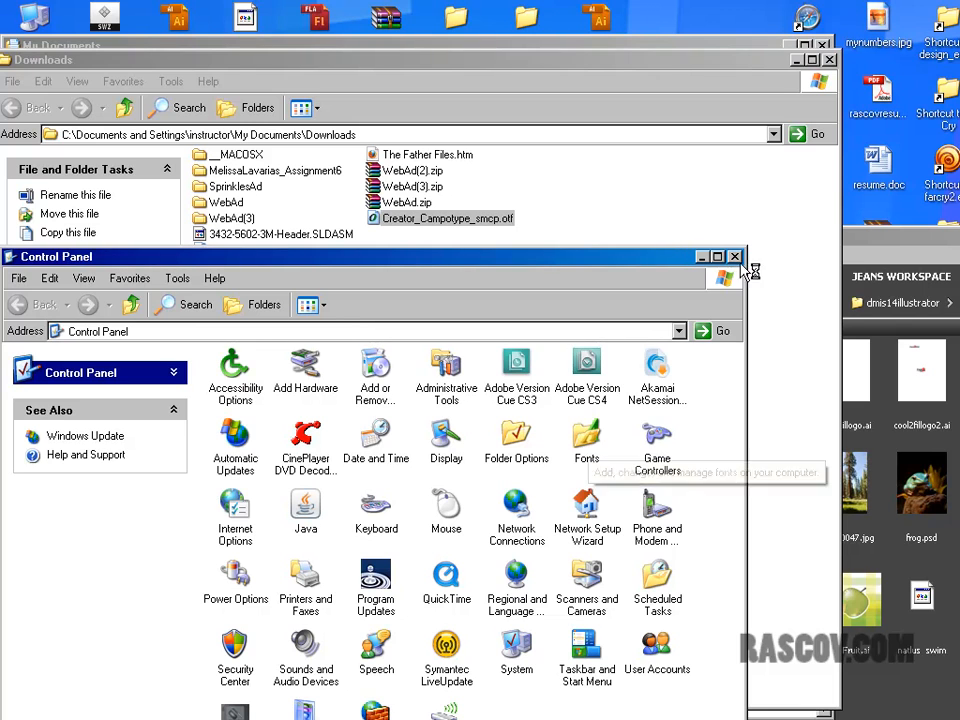
# - Close the Control Panel, Downloads and My Documents windows
pyautogui.click(735, 257)
pyautogui.click(828, 61)
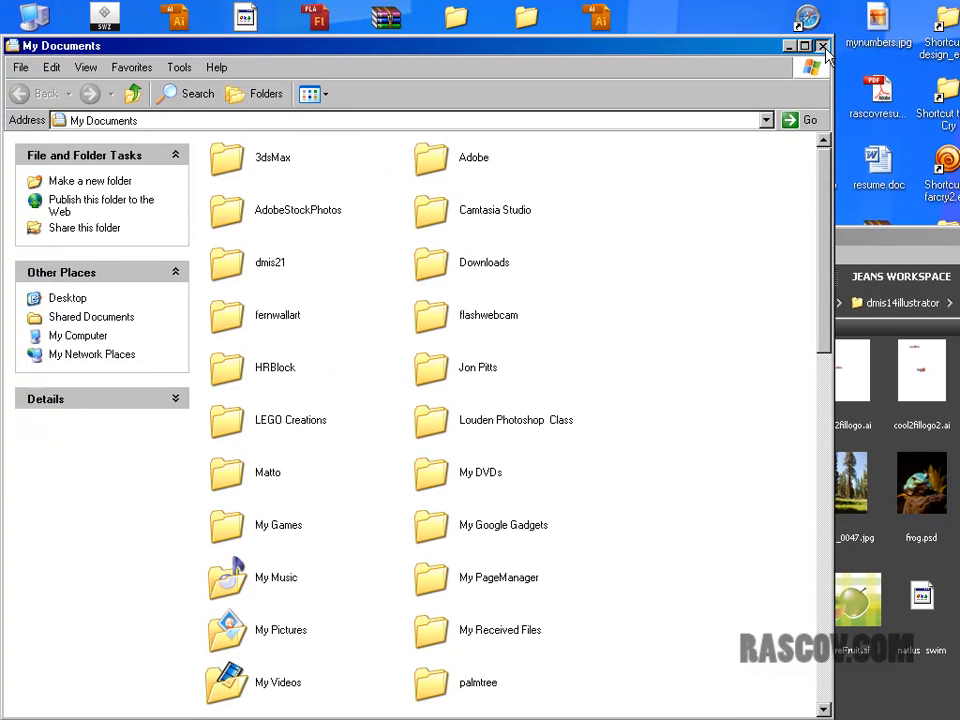
pyautogui.click(821, 46)
# - Switch to Illustrator and quit it without saving the changes to Untitled-1
pyautogui.click(440, 718)
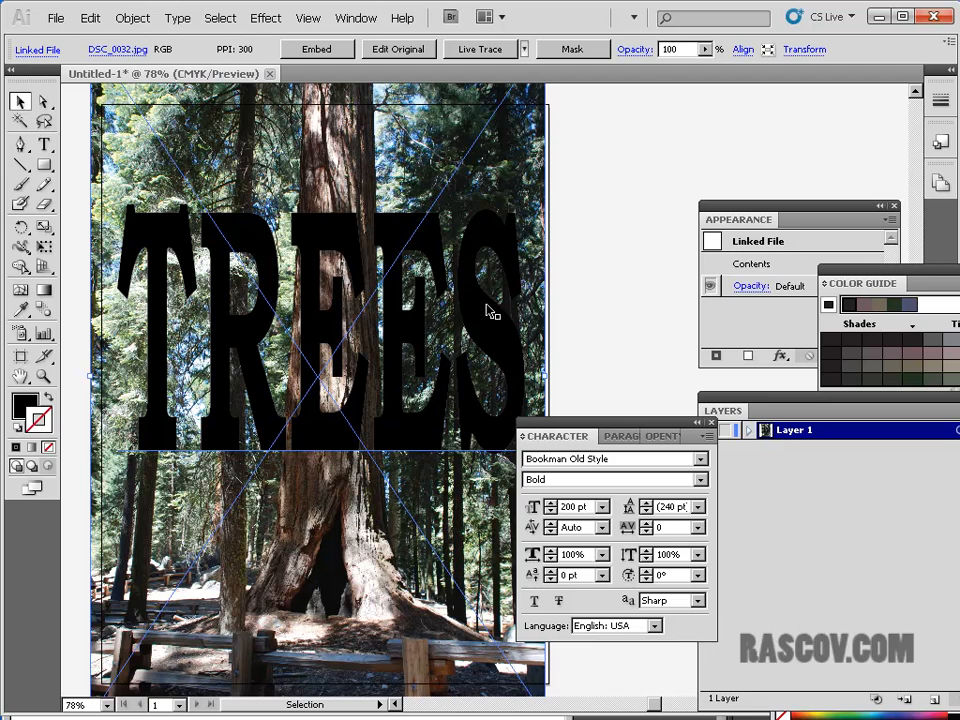
pyautogui.click(492, 311)
pyautogui.press('ctrl')
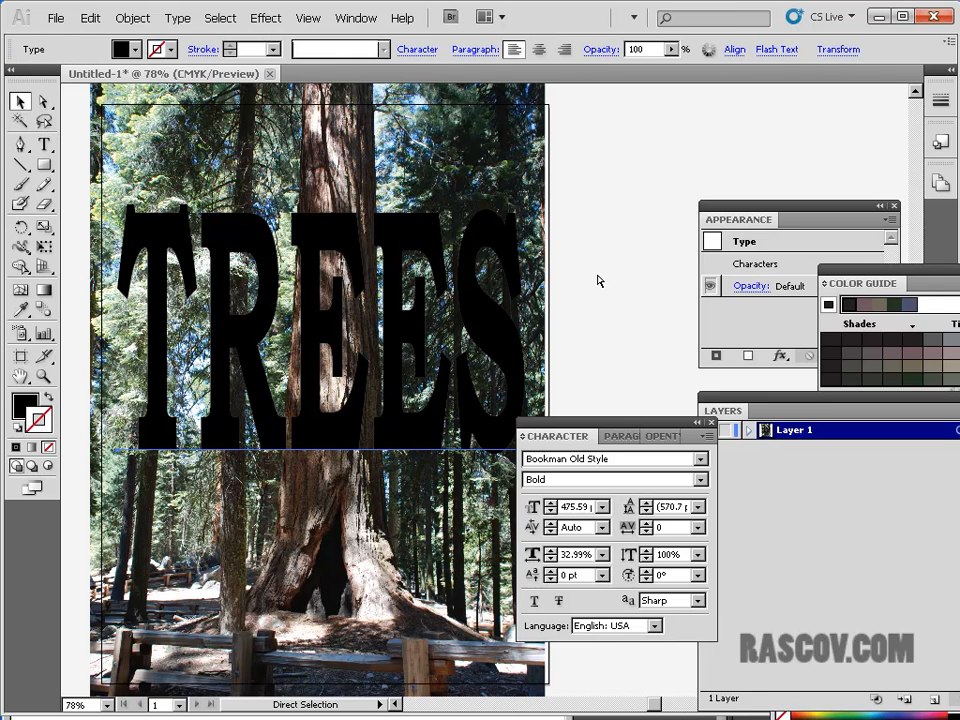
pyautogui.click(943, 15)
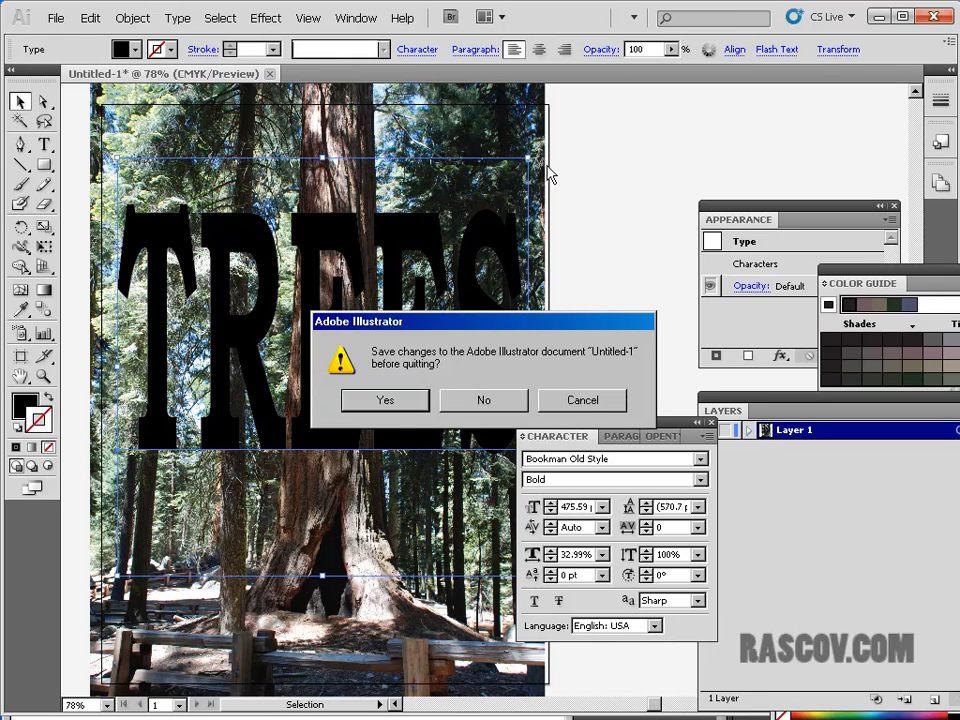
pyautogui.click(485, 402)
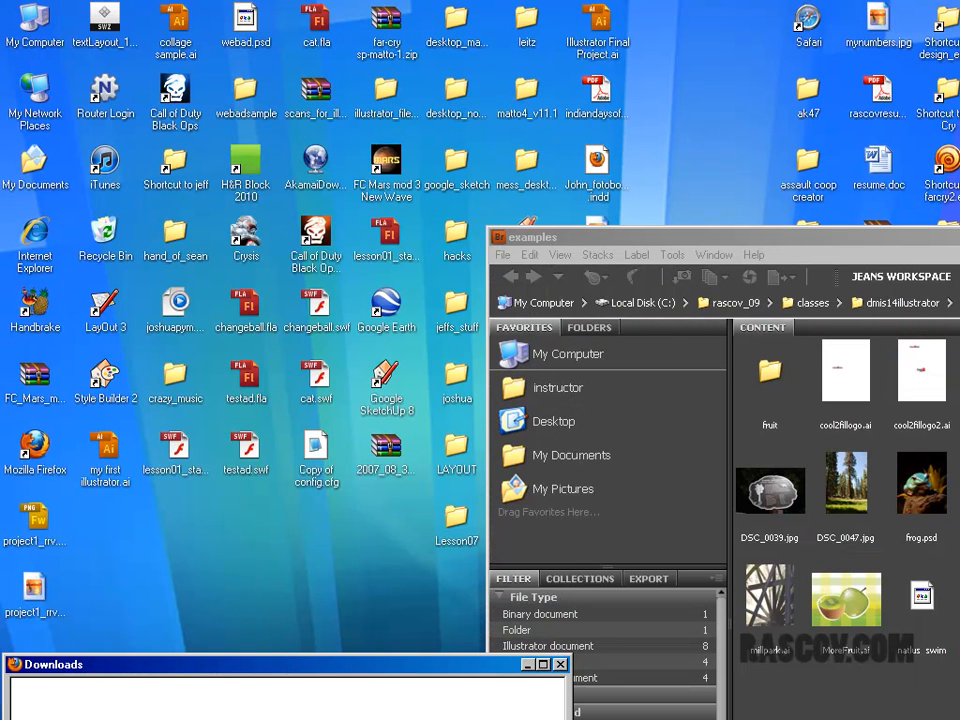
# - Launch Adobe Illustrator again from the installed programs
pyautogui.press('super')
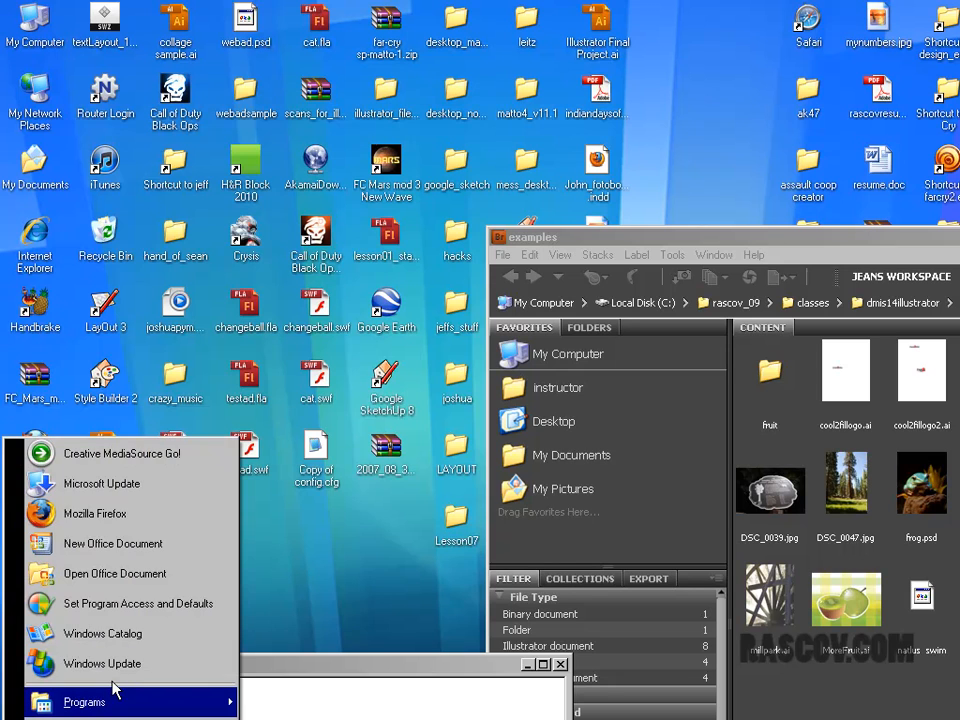
pyautogui.moveTo(112, 690)
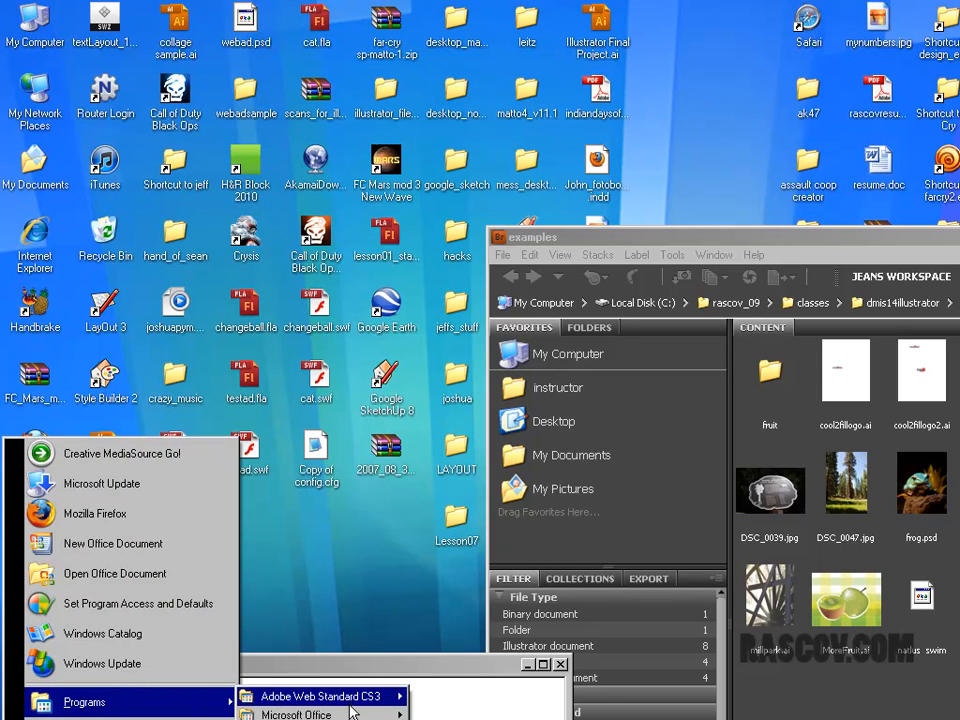
pyautogui.click(320, 718)
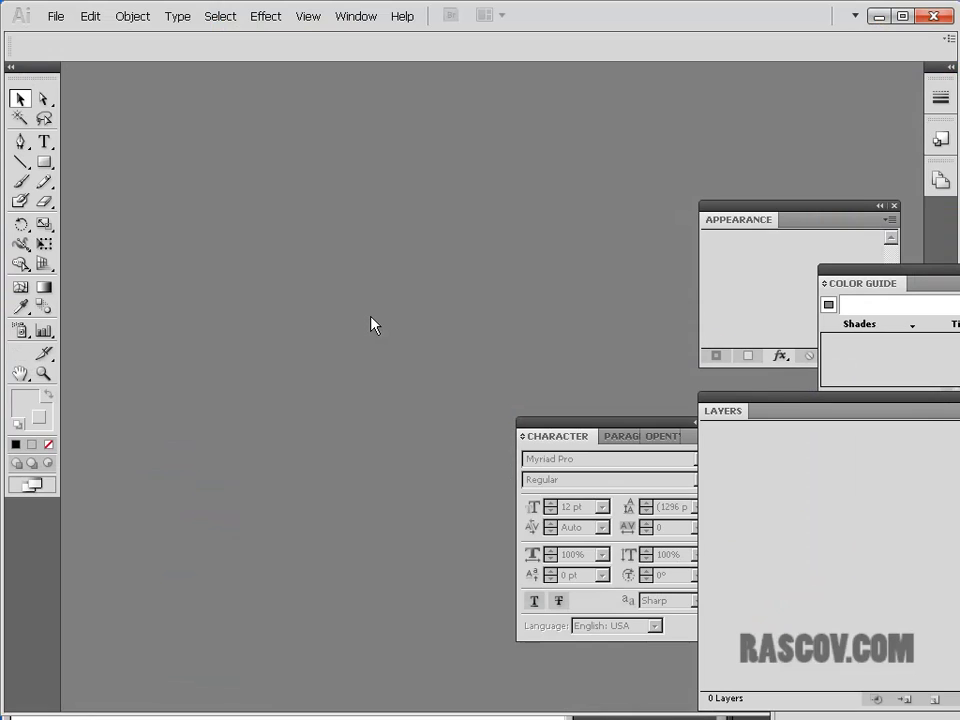
# - Create a new Letter-size print document with one artboard in CMYK
pyautogui.click(52, 17)
pyautogui.hotkey('ctrl', 'n')
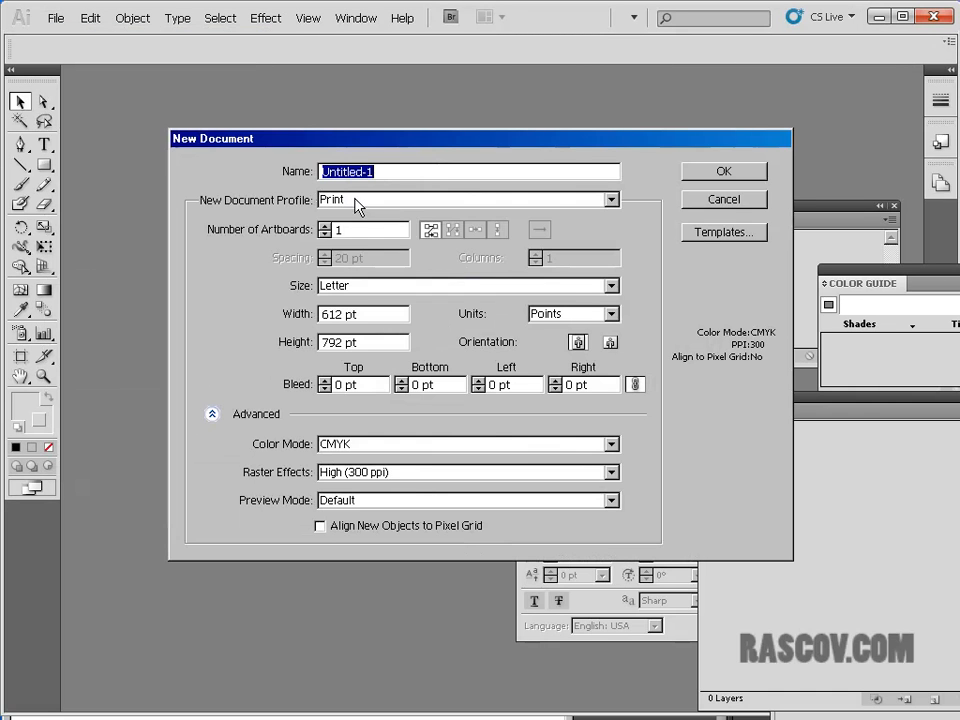
pyautogui.click(752, 167)
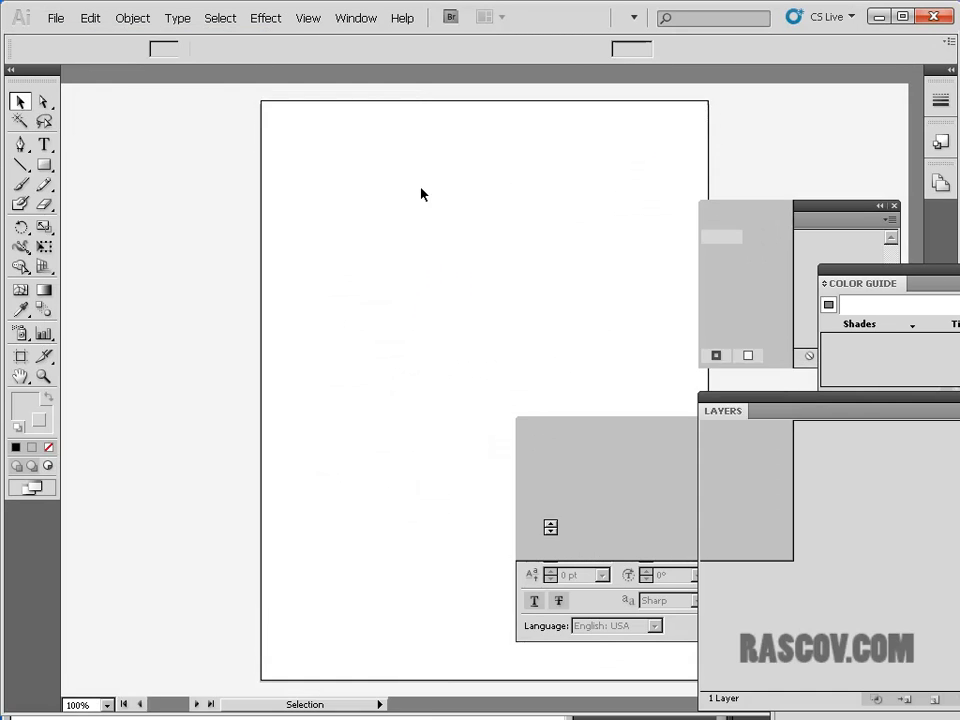
# - Examine the previews in the list of installed fonts from Agency FB down to the Eras typefaces
pyautogui.click(179, 19)
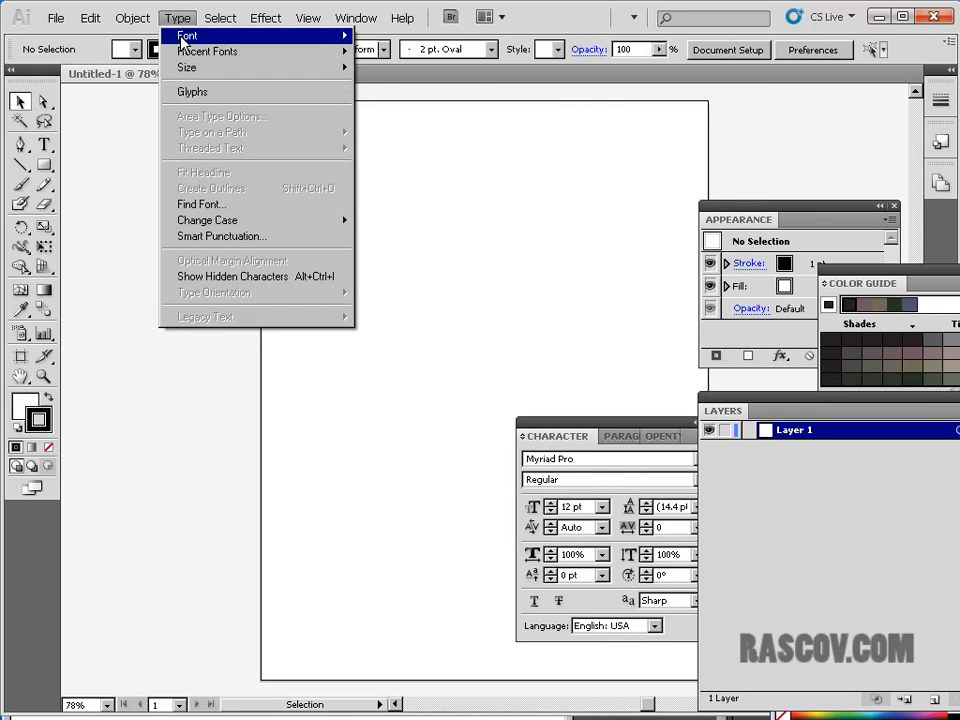
pyautogui.moveTo(183, 38)
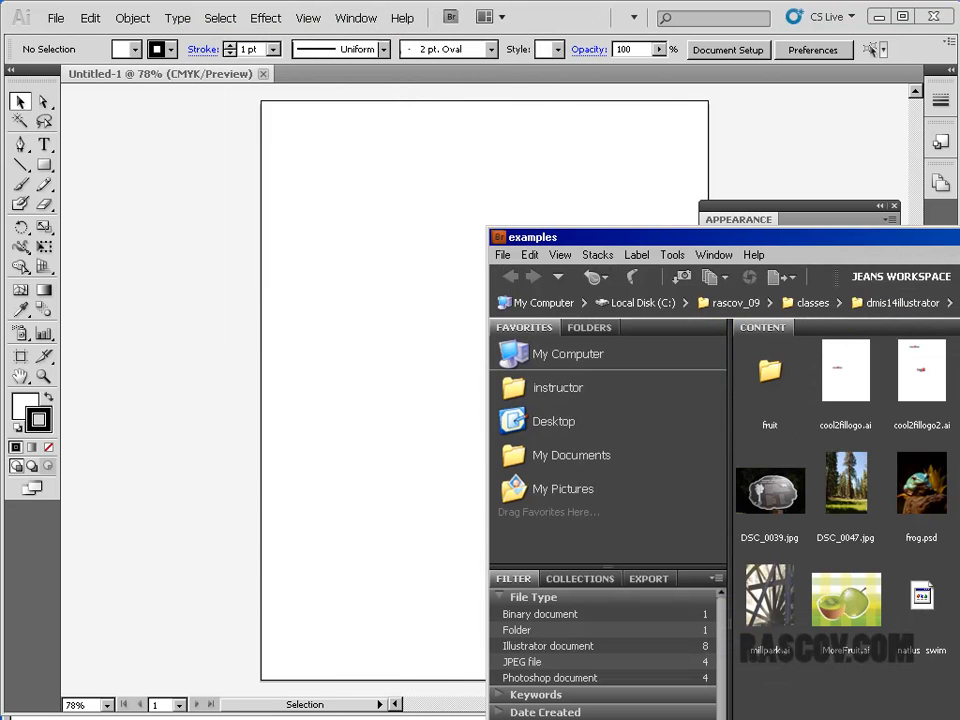
pyautogui.hotkey('alt', 'Tab')
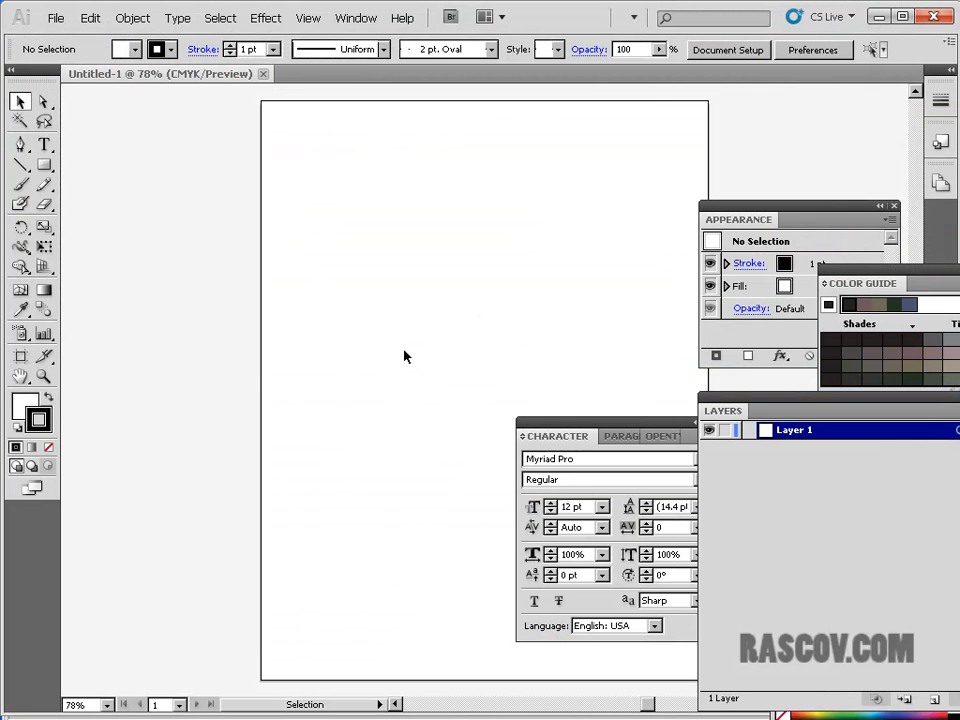
pyautogui.click(180, 21)
pyautogui.moveTo(188, 40)
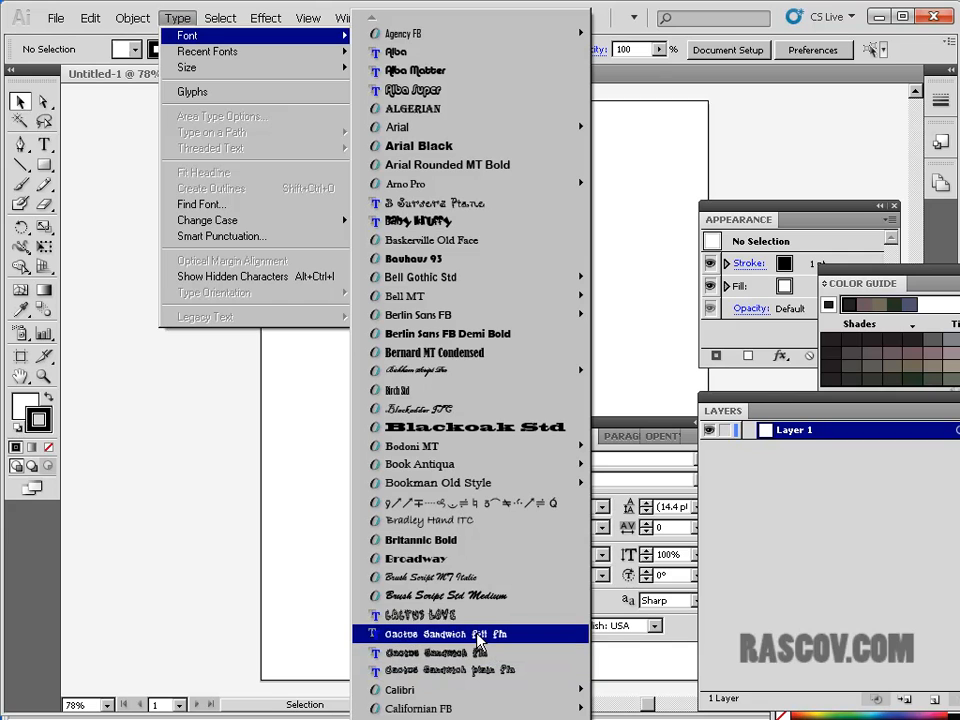
pyautogui.click(240, 628)
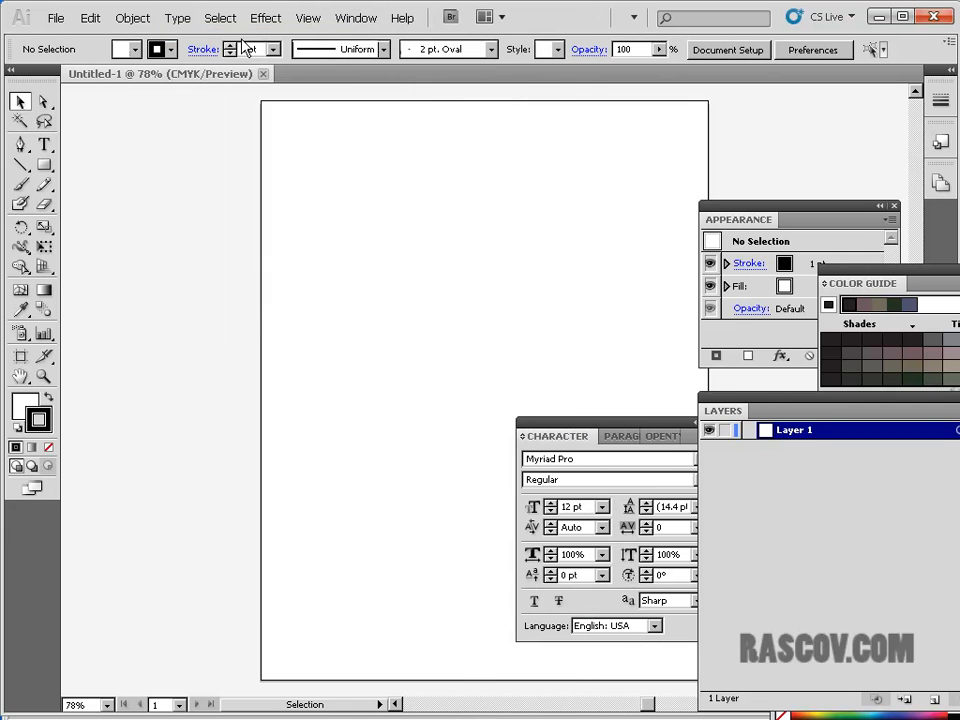
pyautogui.click(179, 18)
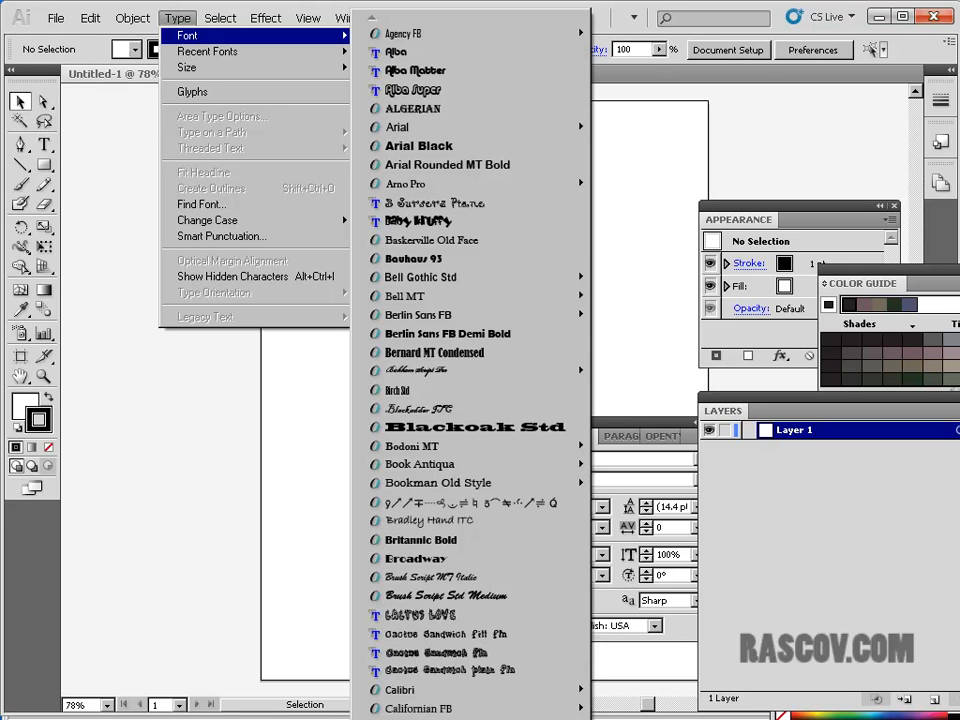
pyautogui.scroll(-9, 470, 370)
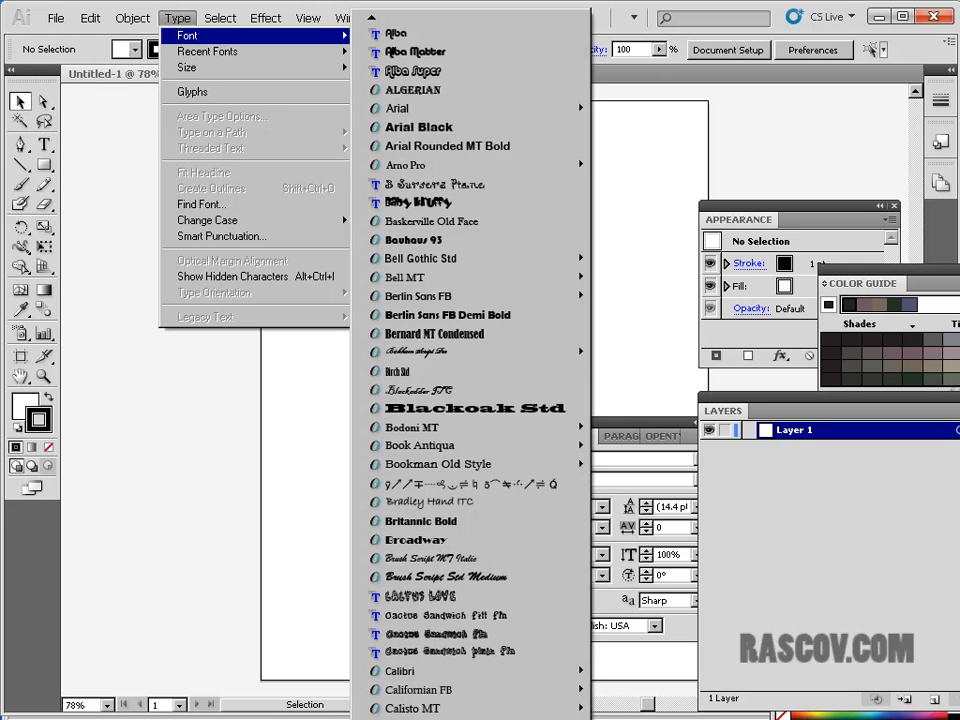
pyautogui.scroll(-9, 470, 370)
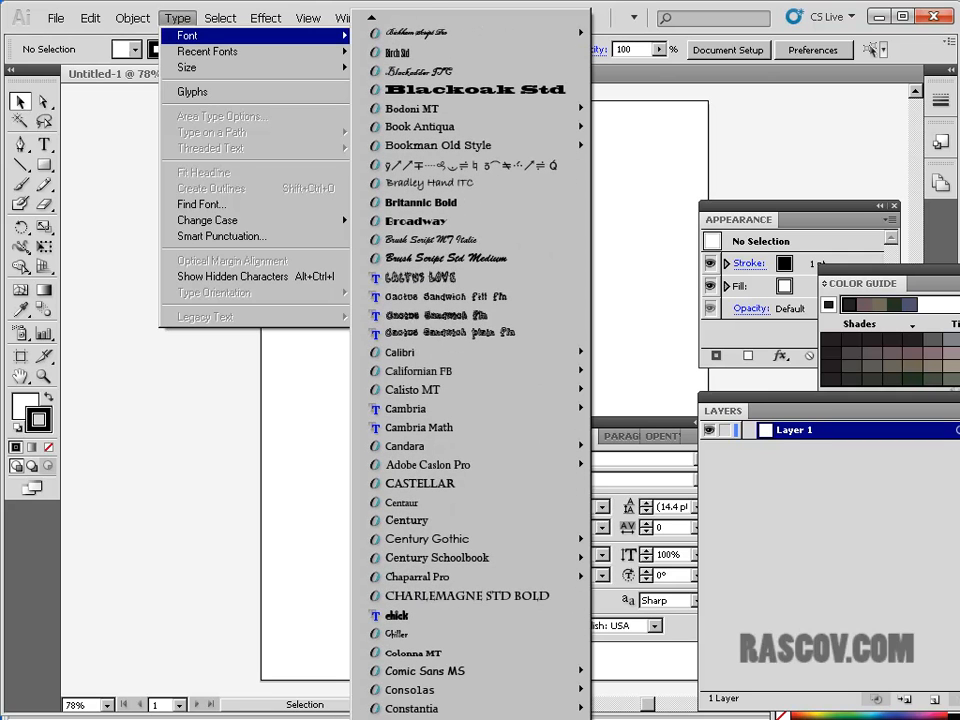
pyautogui.scroll(-12, 470, 370)
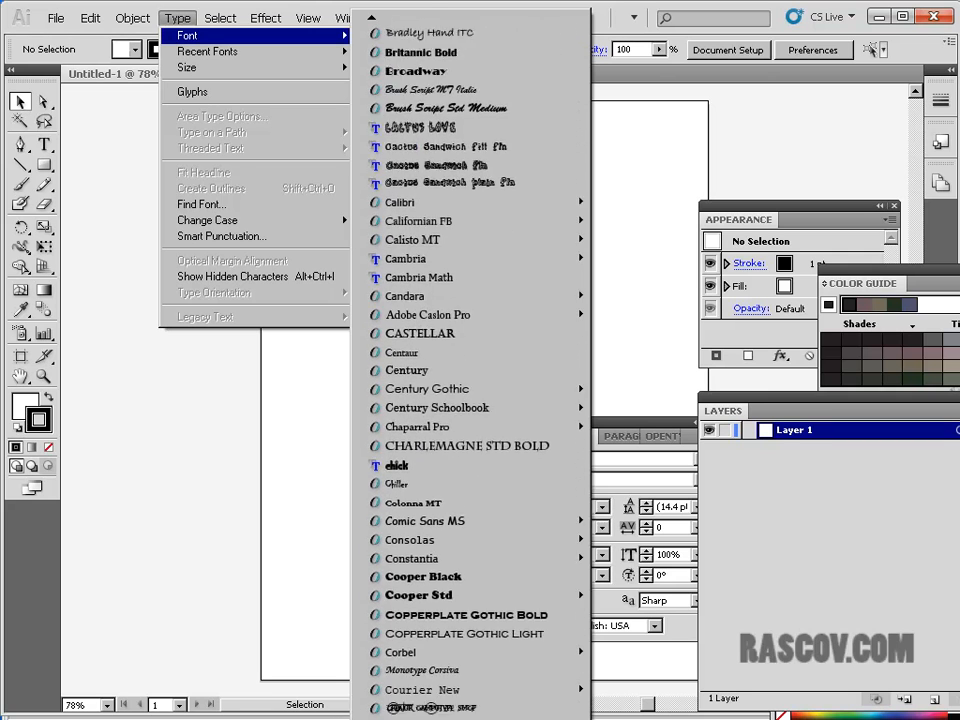
pyautogui.scroll(-9, 480, 600)
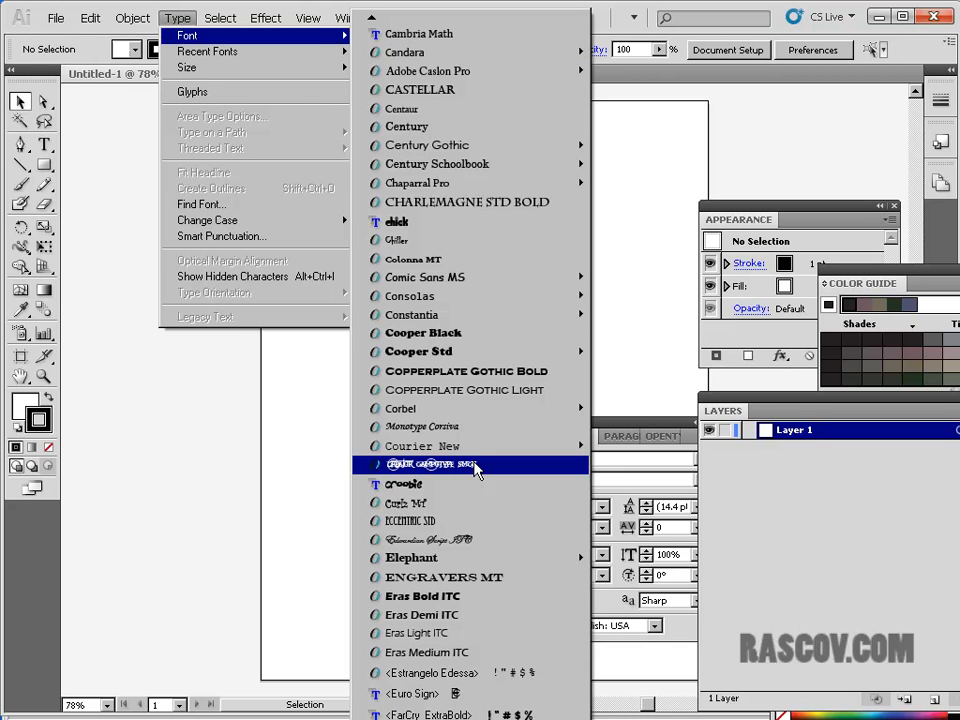
pyautogui.click(638, 189)
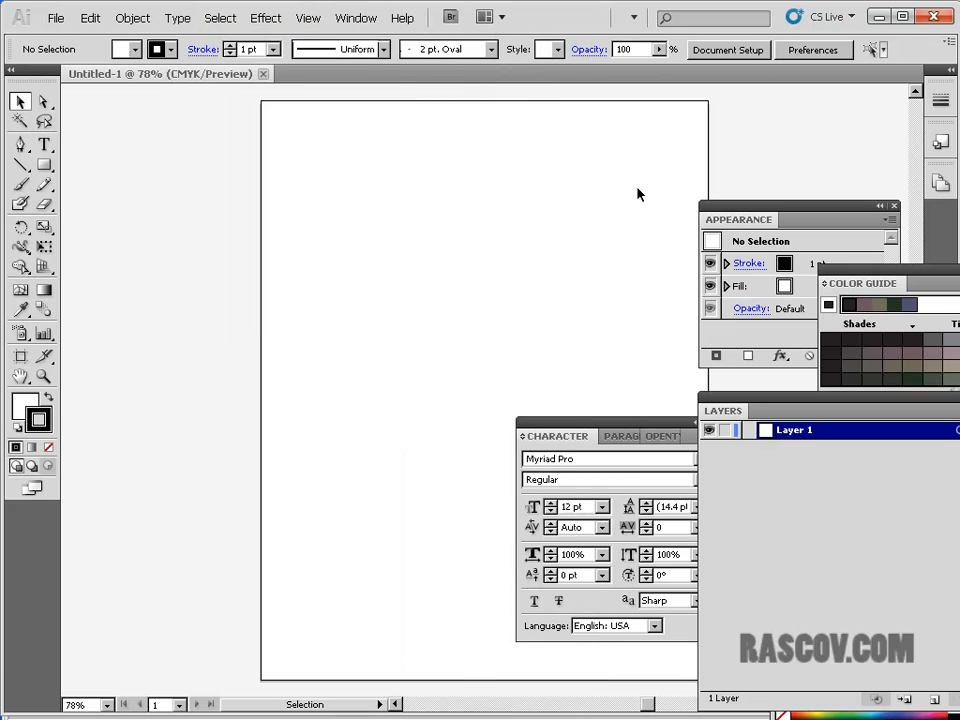
# - Paste the copied TREES text into the document and position it across the artboard
pyautogui.press('space')
pyautogui.moveTo(491, 234); pyautogui.dragTo(356, 240)
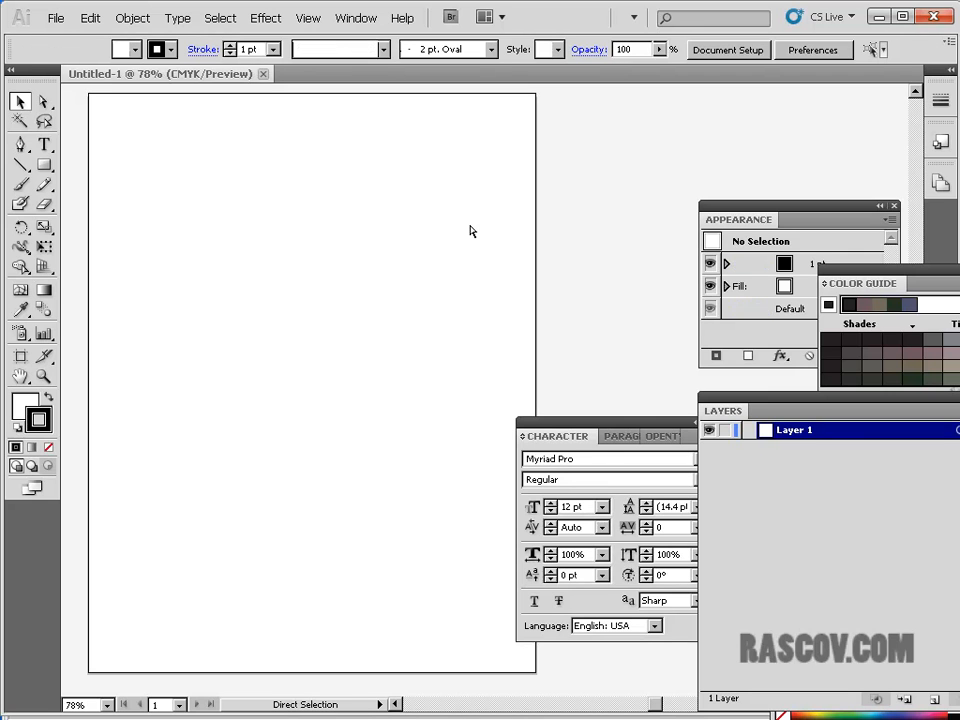
pyautogui.hotkey('ctrl', 'v')
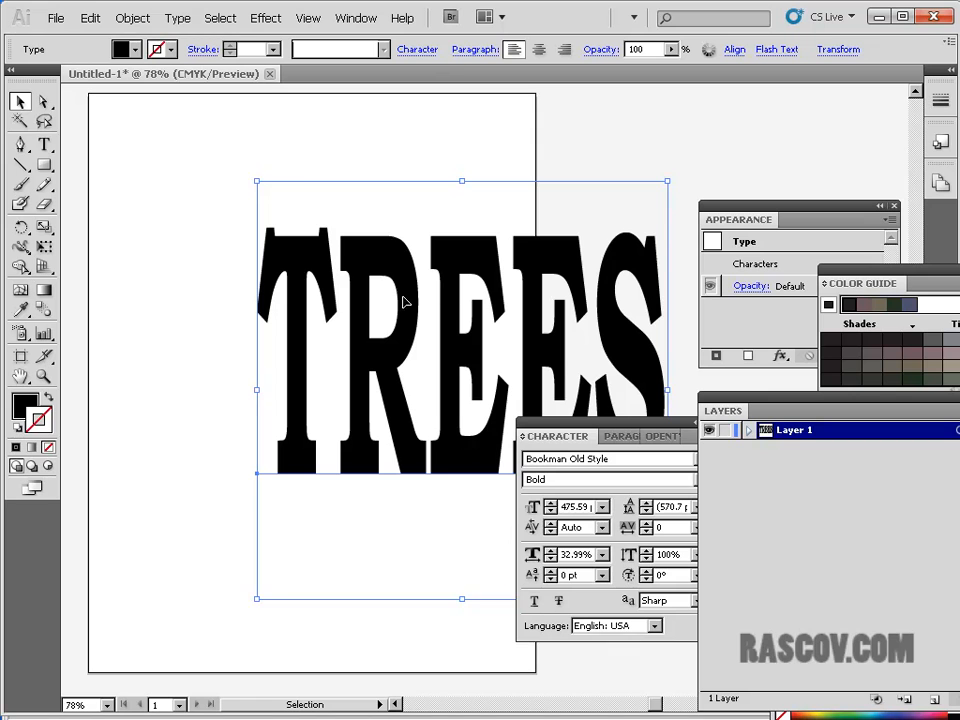
pyautogui.moveTo(475, 266); pyautogui.dragTo(318, 261)
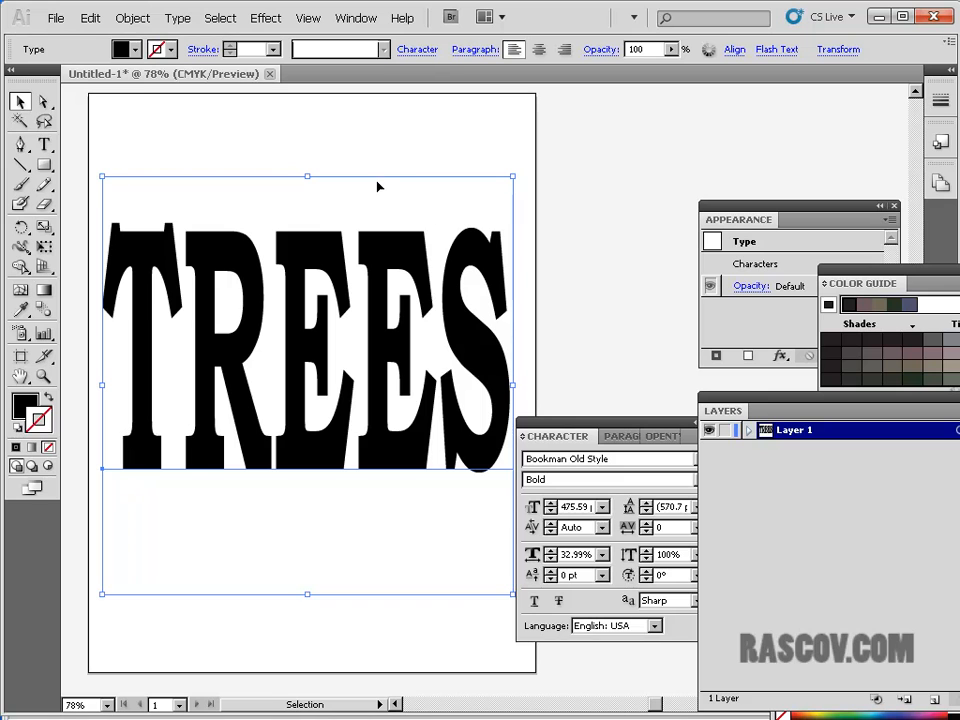
# - Switch to Bridge, select DSC_0032.jpg in the examples folder and check which programs can open it
pyautogui.click(47, 18)
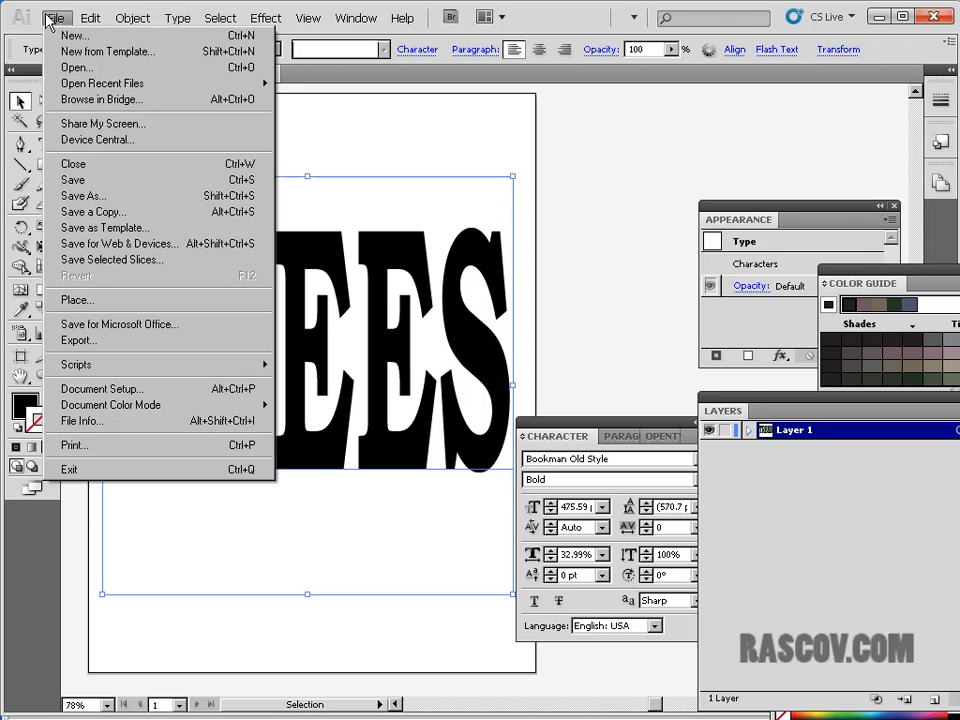
pyautogui.click(85, 99)
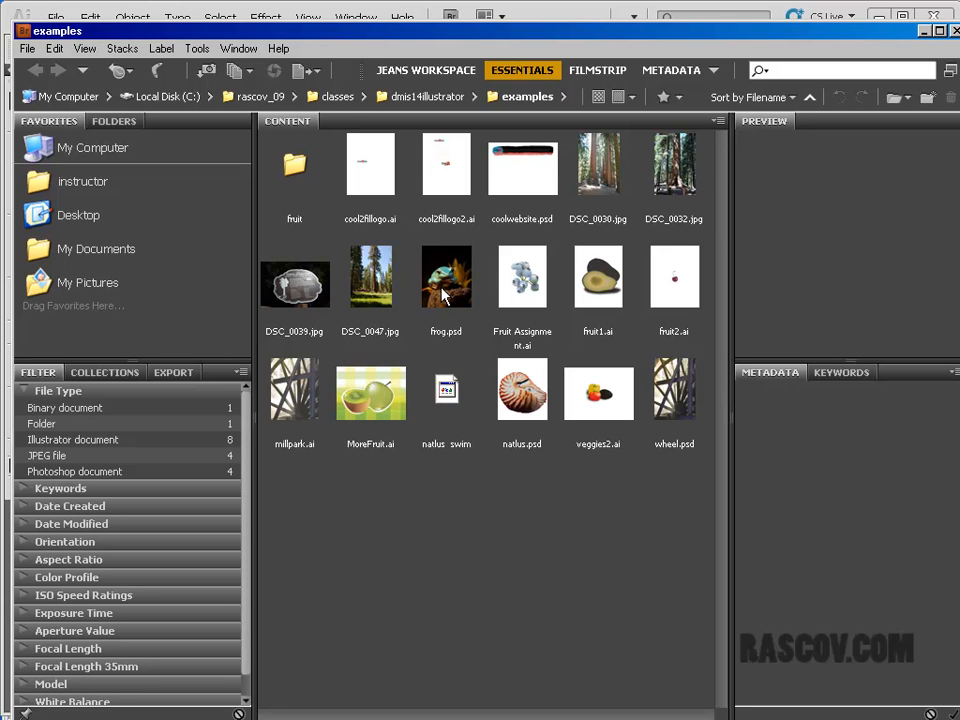
pyautogui.click(677, 170)
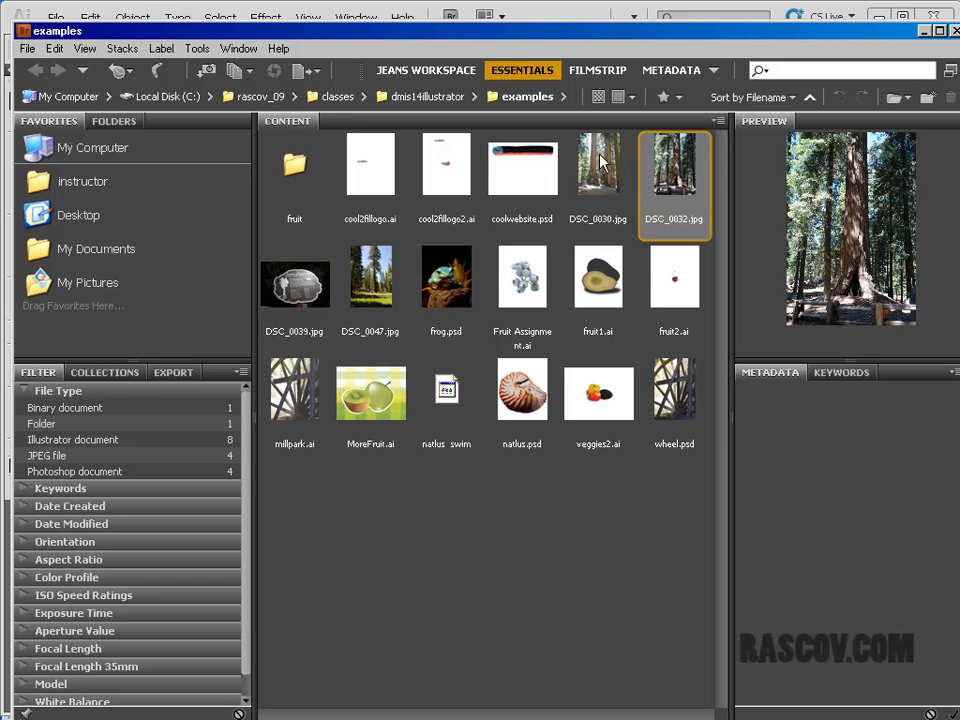
pyautogui.rightClick(670, 240)
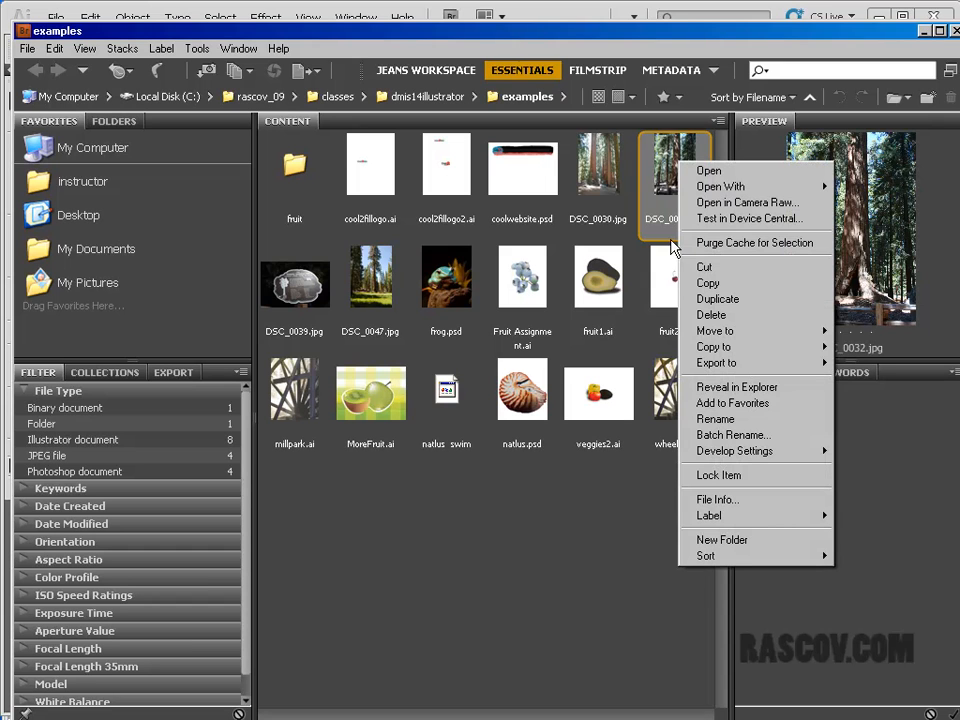
pyautogui.moveTo(806, 197)
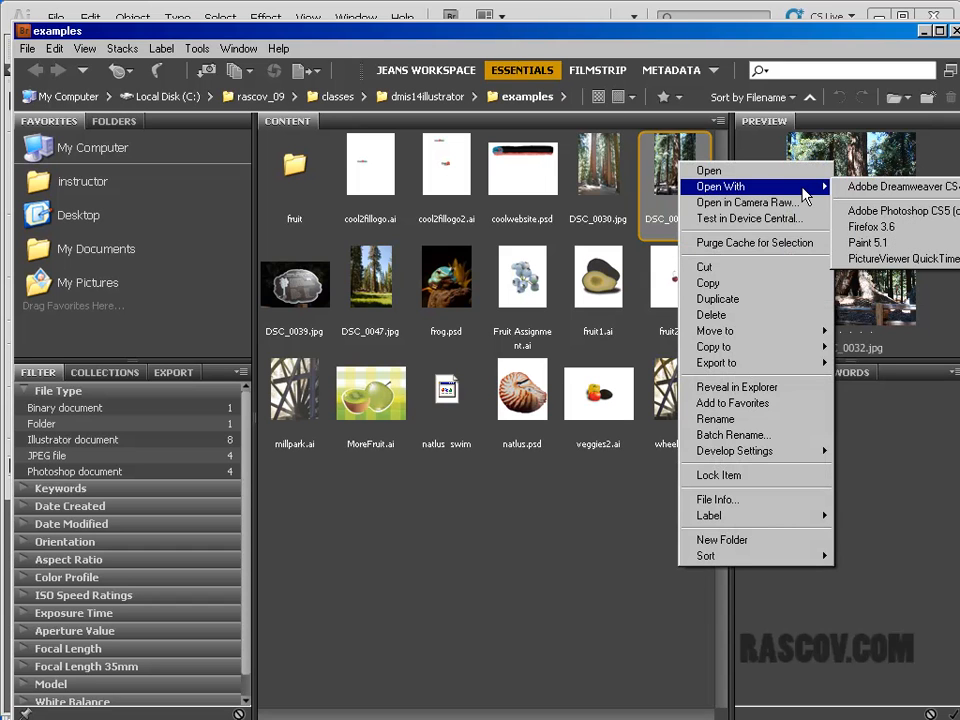
pyautogui.click(648, 38)
# - Place DSC_0032.jpg from Bridge into the Illustrator document as a linked image and move the Bridge window out of the way
pyautogui.doubleClick(240, 36)
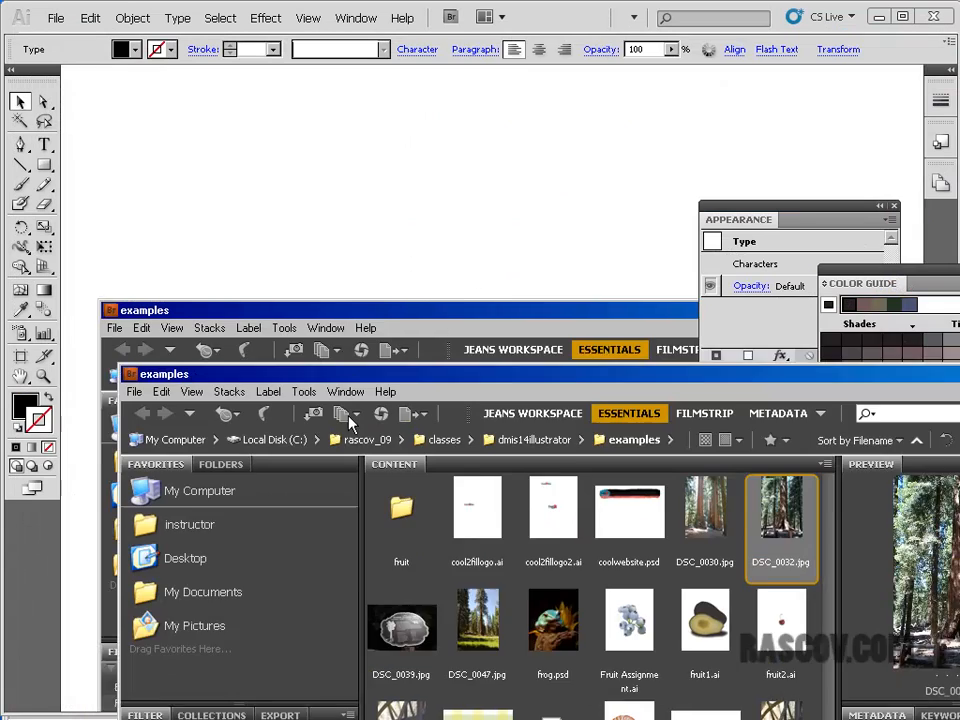
pyautogui.click(128, 100)
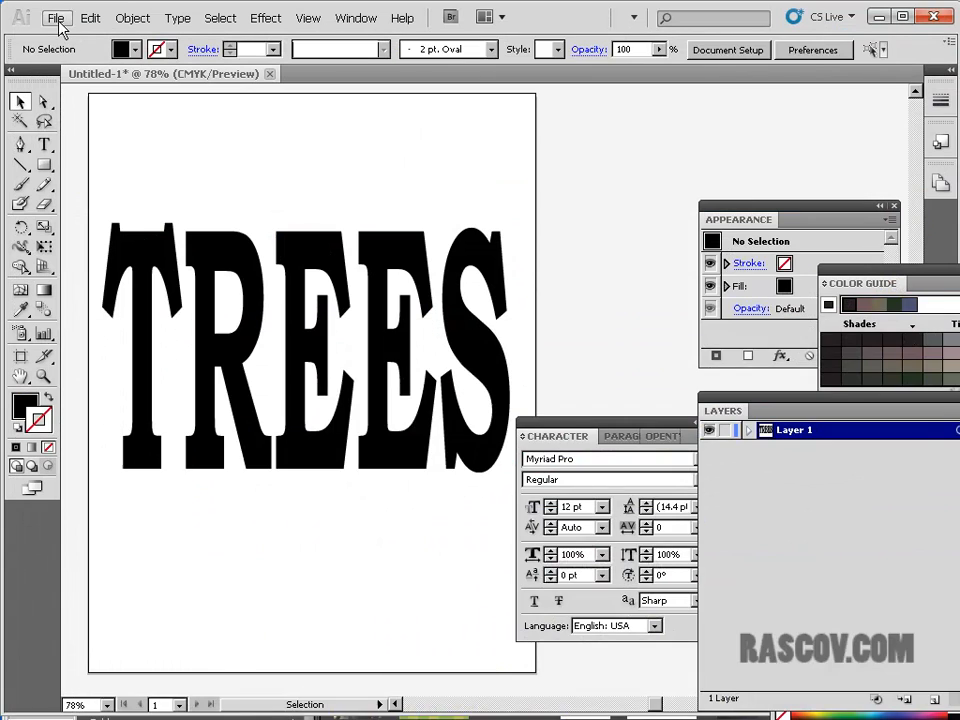
pyautogui.click(56, 18)
pyautogui.click(538, 180)
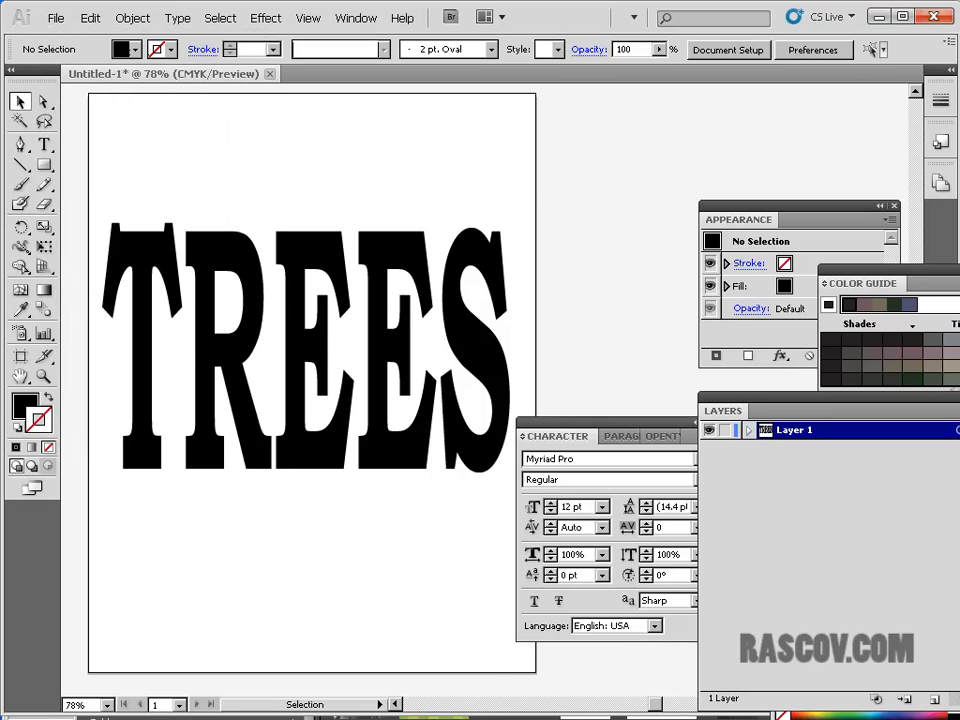
pyautogui.hotkey('alt', 'Tab')
pyautogui.moveTo(684, 332); pyautogui.dragTo(665, 337)
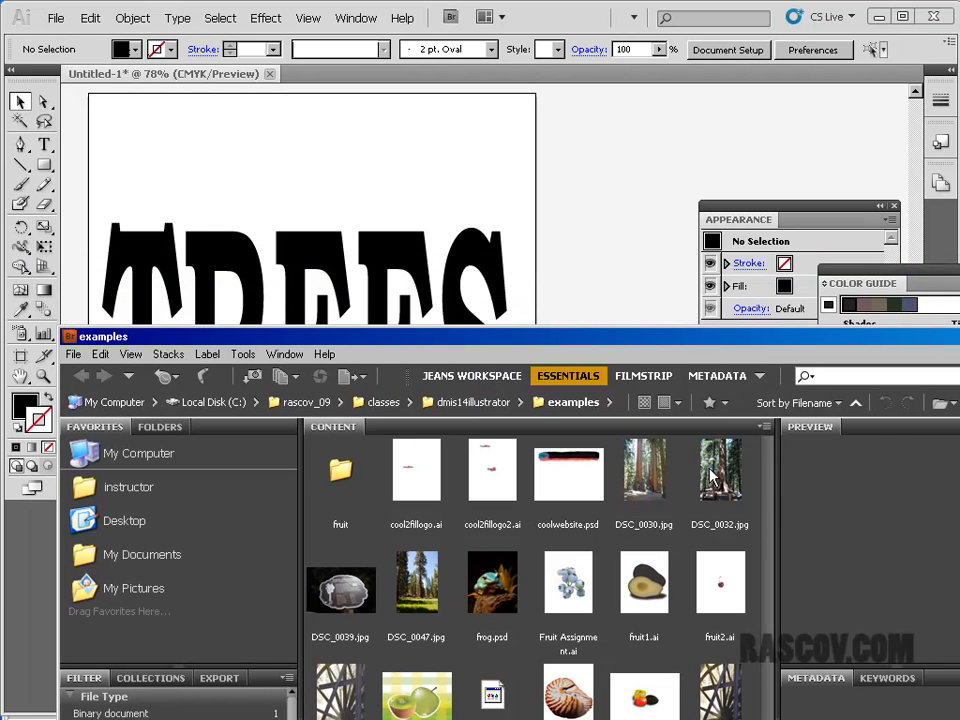
pyautogui.moveTo(725, 475); pyautogui.dragTo(334, 179)
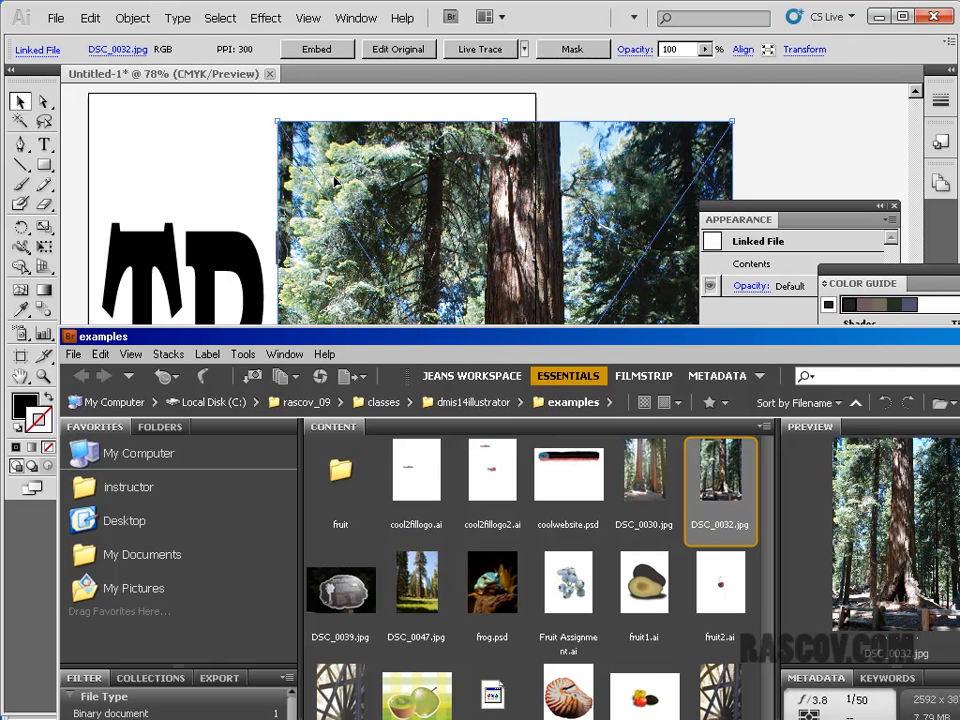
pyautogui.moveTo(337, 327); pyautogui.dragTo(557, 719)
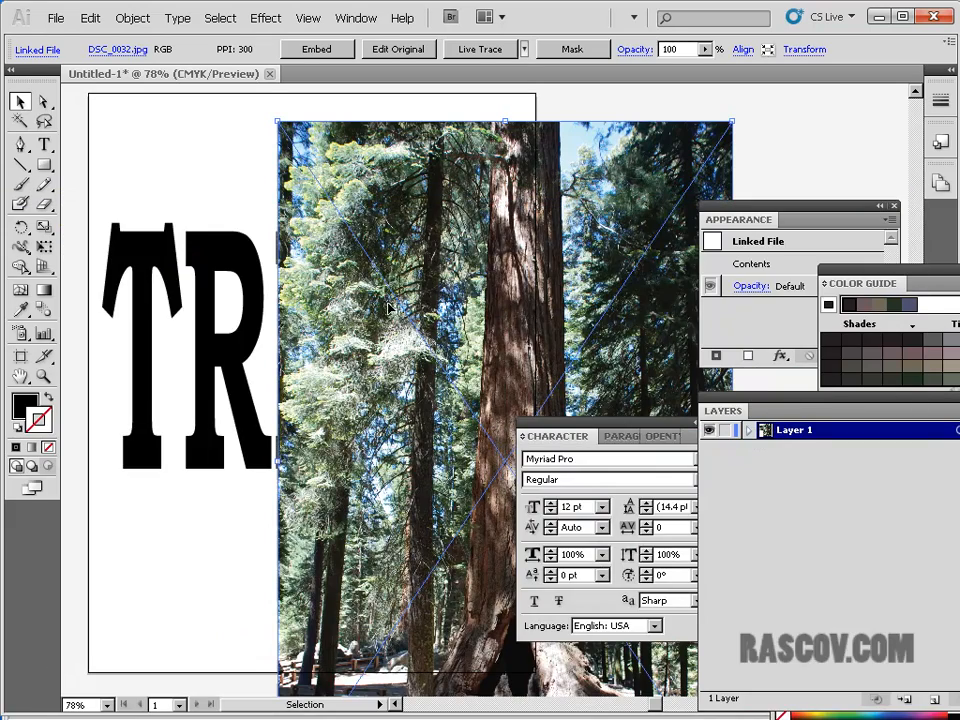
# - Expand Layer 1 and move the linked photo below the TREES text in the stacking order
pyautogui.click(749, 430)
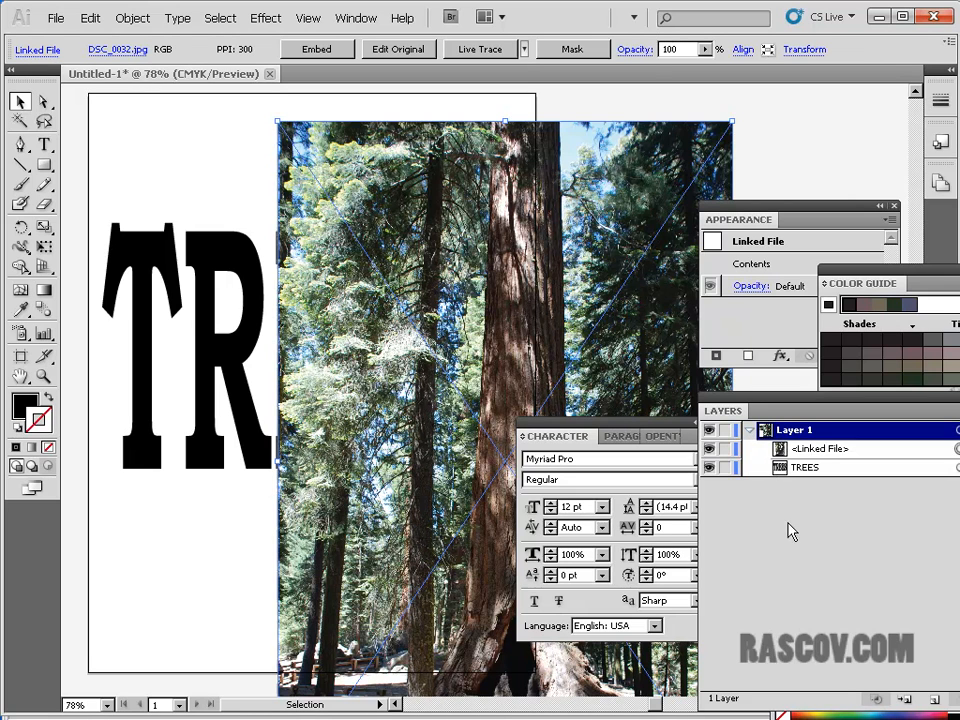
pyautogui.click(826, 452)
pyautogui.moveTo(833, 458); pyautogui.dragTo(838, 487)
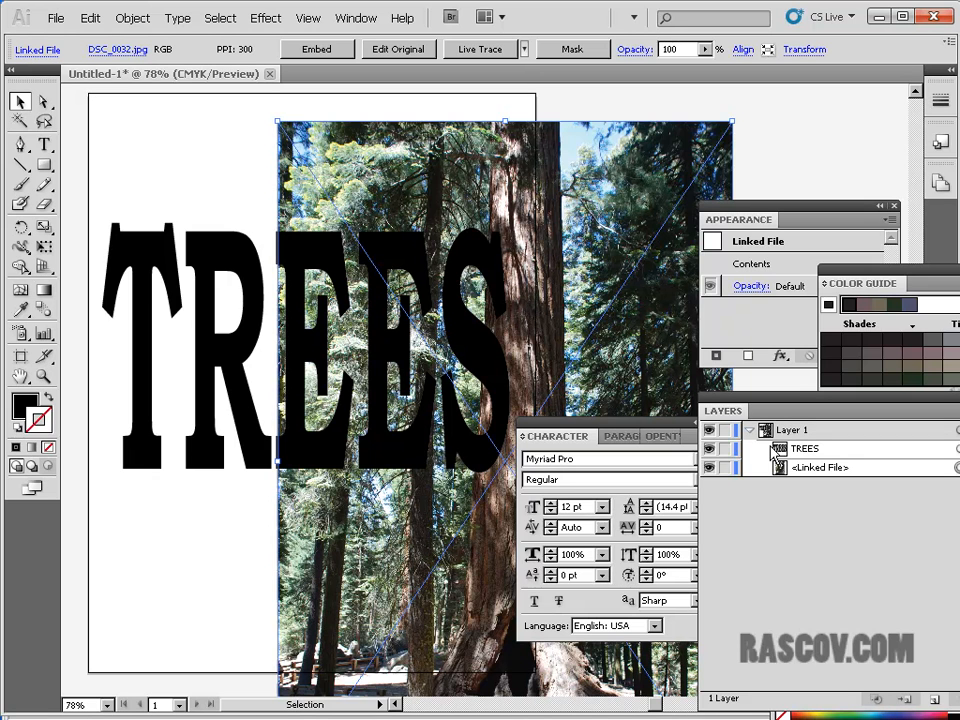
# - Position the TREES text over the tree photo and move both objects together onto the artboard
pyautogui.moveTo(368, 266); pyautogui.dragTo(618, 263)
pyautogui.moveTo(777, 167); pyautogui.dragTo(558, 113)
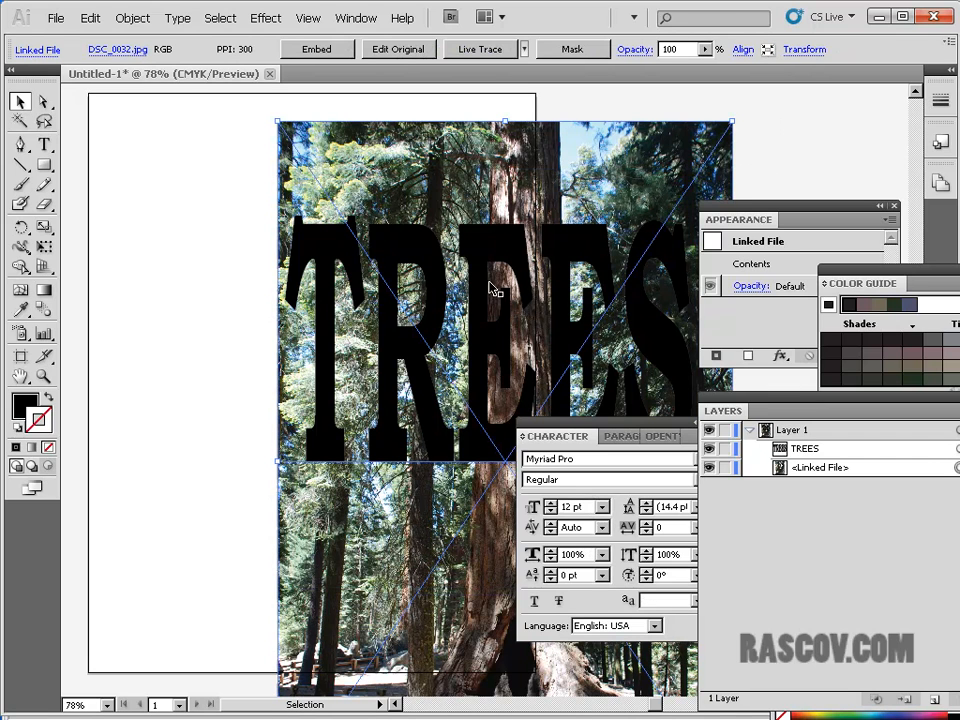
pyautogui.moveTo(190, 185); pyautogui.dragTo(527, 372)
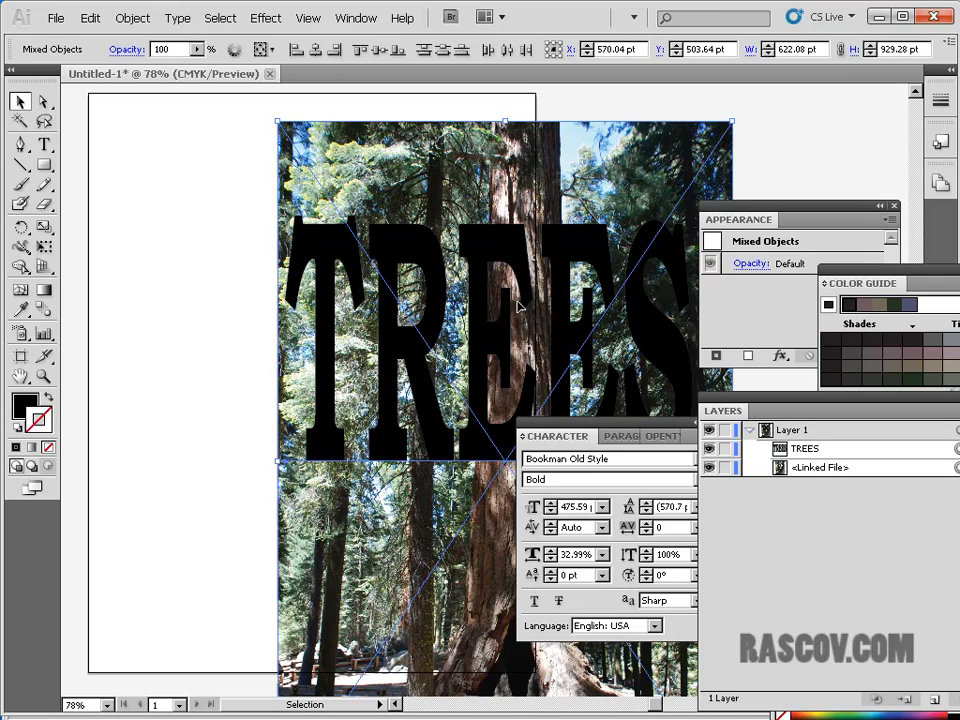
pyautogui.moveTo(499, 246); pyautogui.dragTo(390, 251)
pyautogui.moveTo(459, 247); pyautogui.dragTo(379, 232)
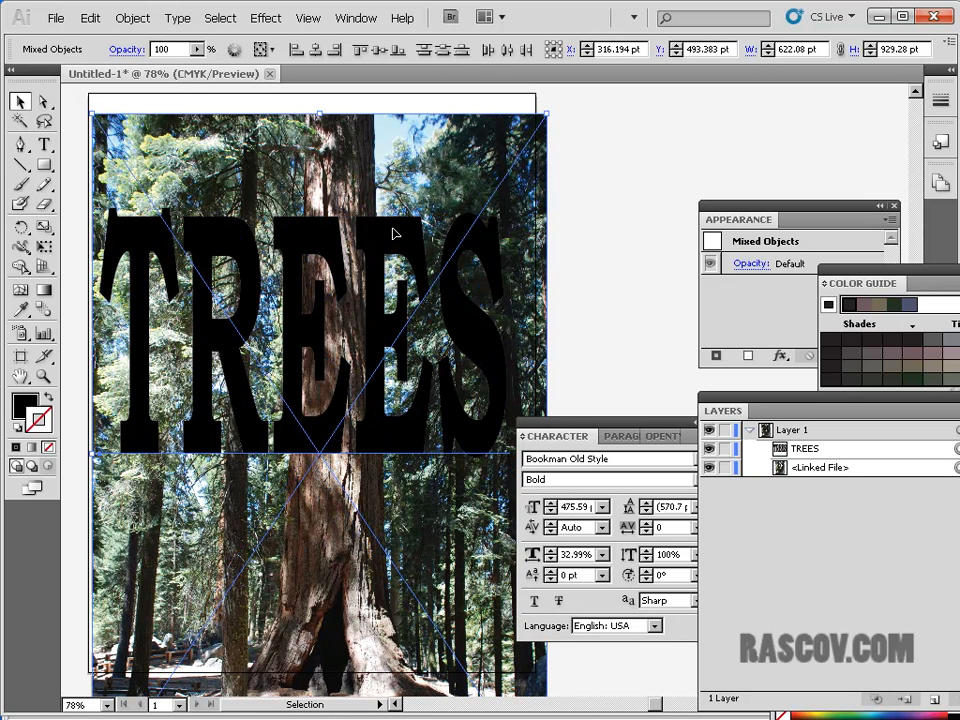
pyautogui.click(628, 209)
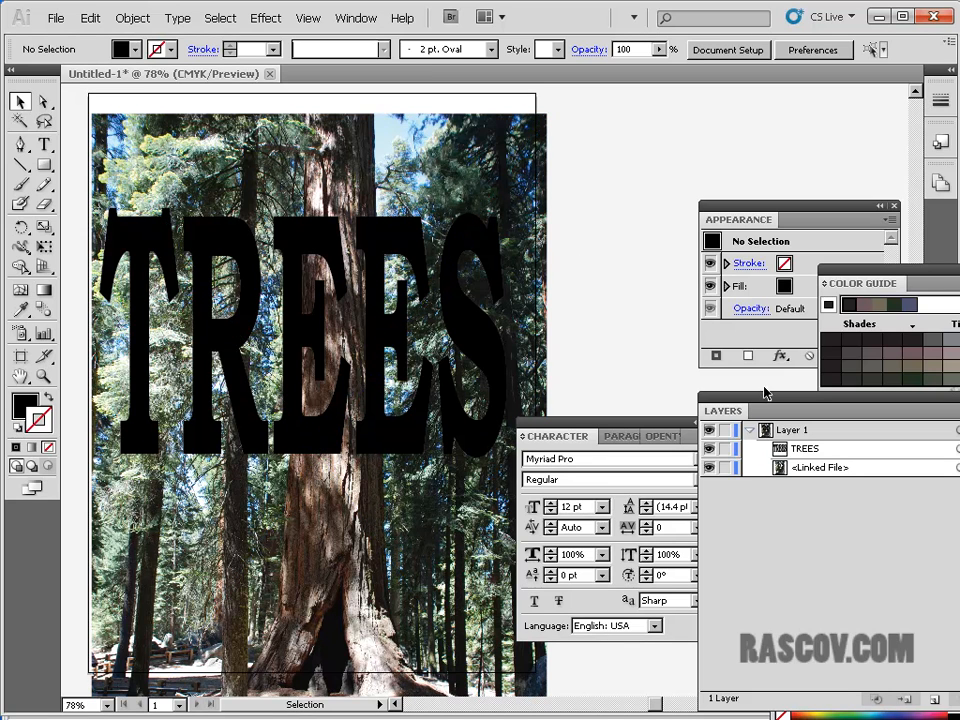
# - Duplicate the TREES text and place the copy to the right of the artboard, keeping the layer list in view
pyautogui.moveTo(767, 407); pyautogui.dragTo(639, 262)
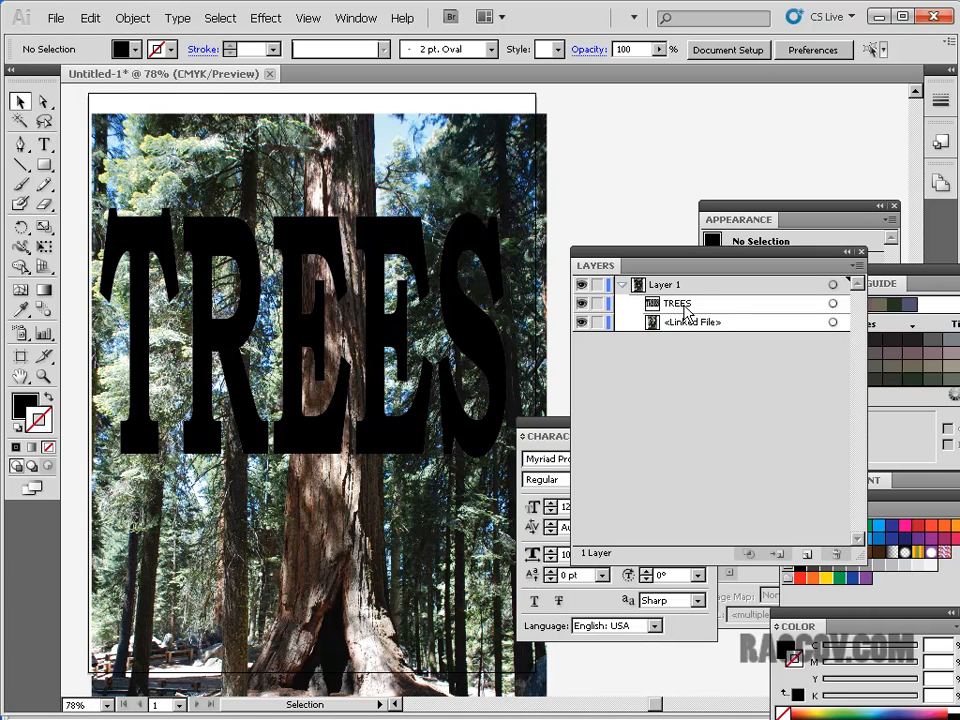
pyautogui.moveTo(631, 258); pyautogui.dragTo(639, 362)
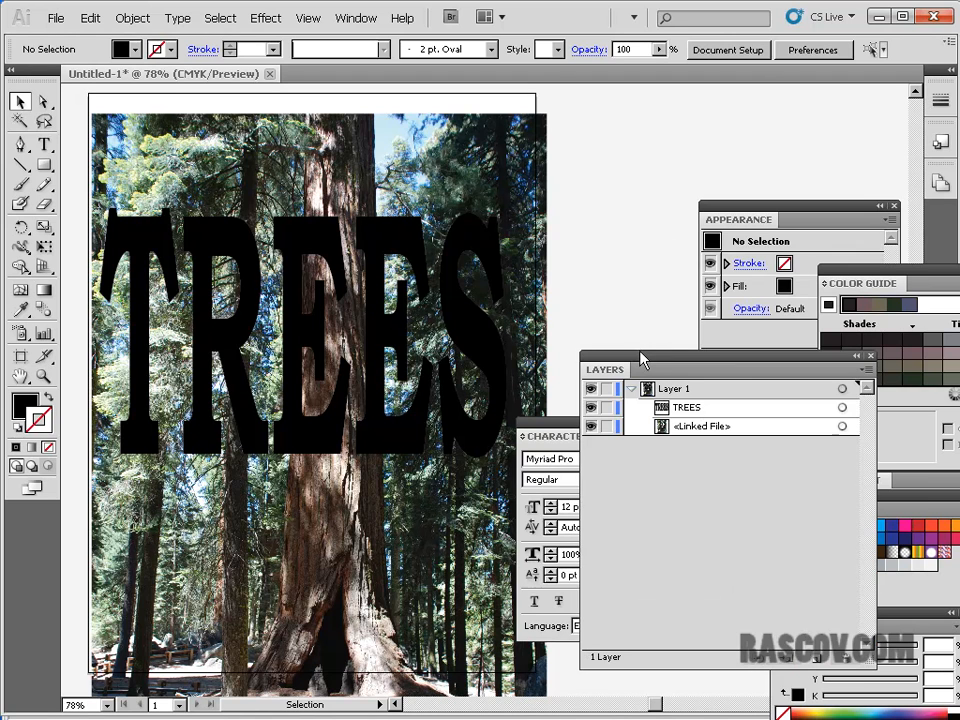
pyautogui.click(418, 355)
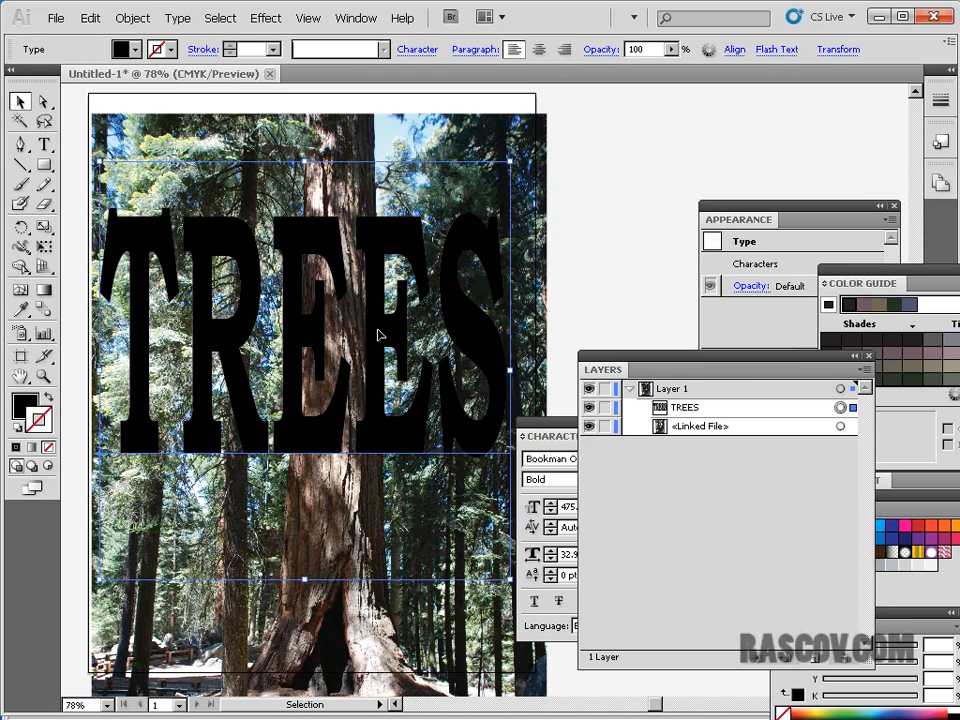
pyautogui.moveTo(379, 335); pyautogui.dragTo(851, 223)
pyautogui.moveTo(463, 325); pyautogui.dragTo(880, 209)
pyautogui.moveTo(659, 141); pyautogui.dragTo(777, 143)
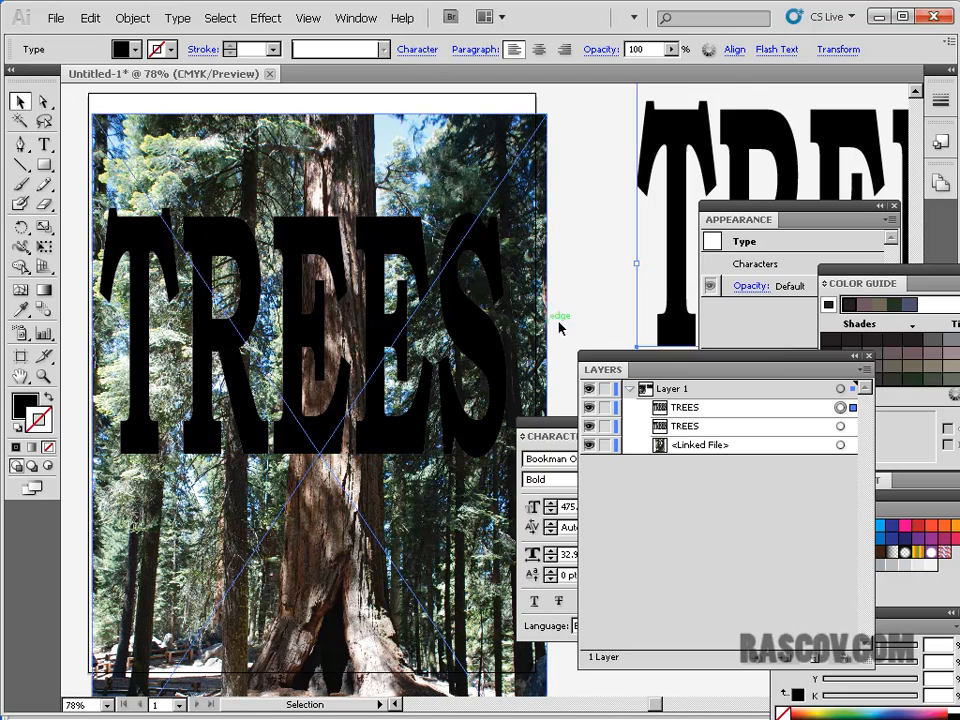
# - Make a clipping mask from the TREES text on the artboard and the linked tree photo beneath it, leaving nothing selected
pyautogui.moveTo(603, 323); pyautogui.dragTo(455, 250)
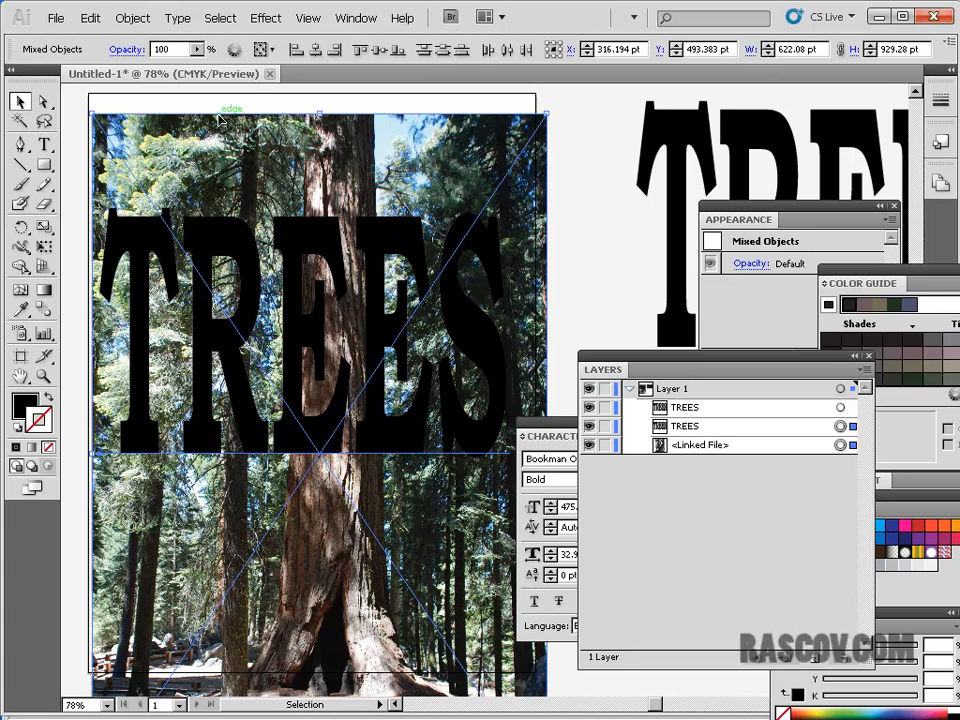
pyautogui.click(134, 18)
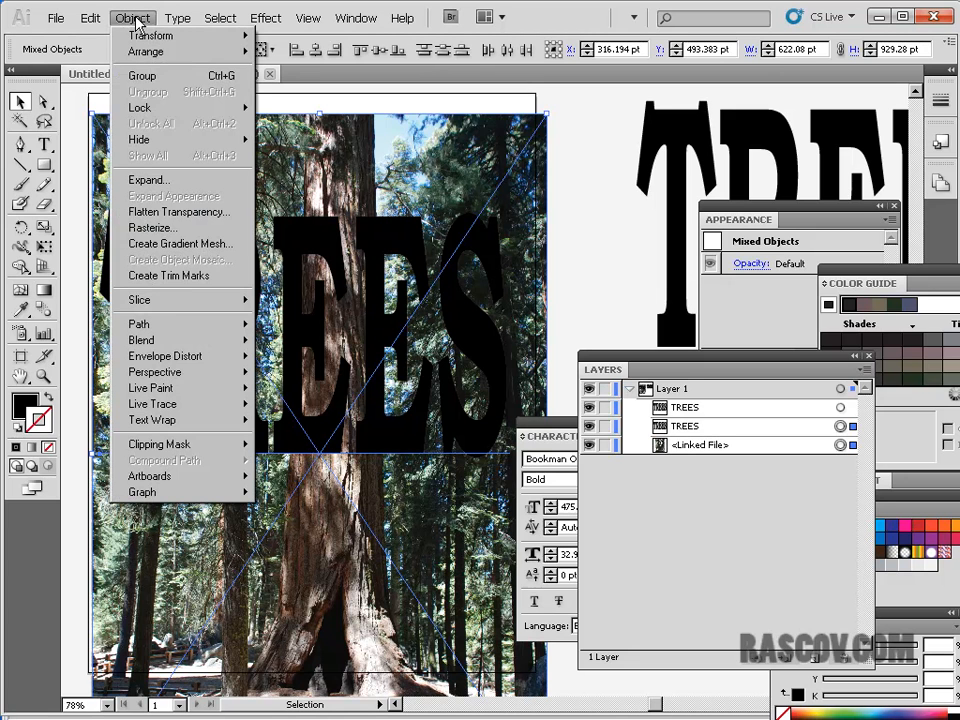
pyautogui.moveTo(178, 448)
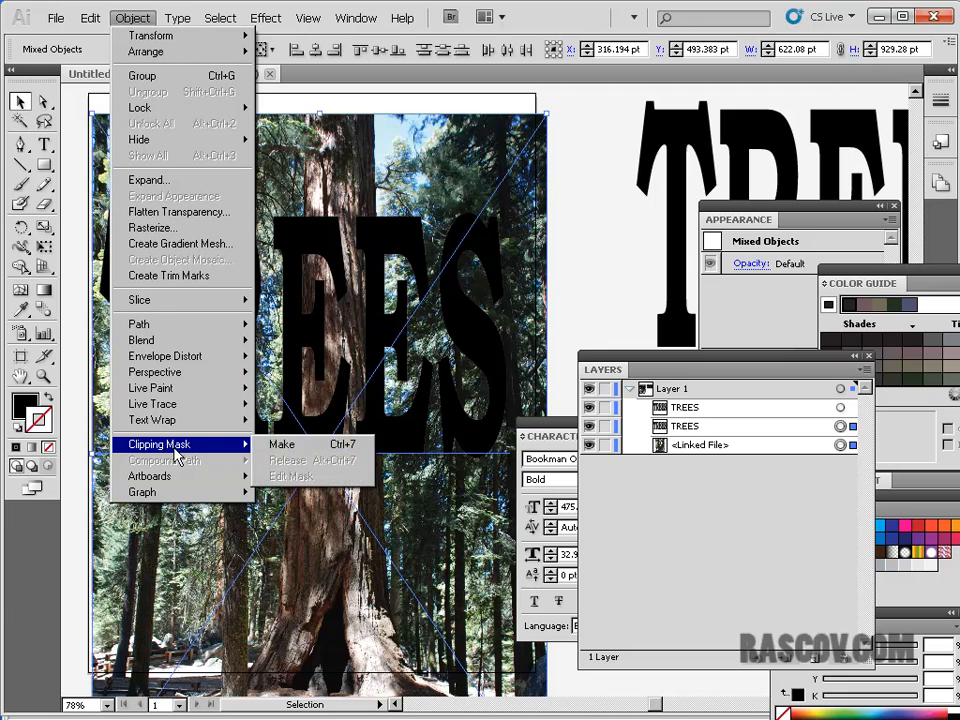
pyautogui.click(290, 445)
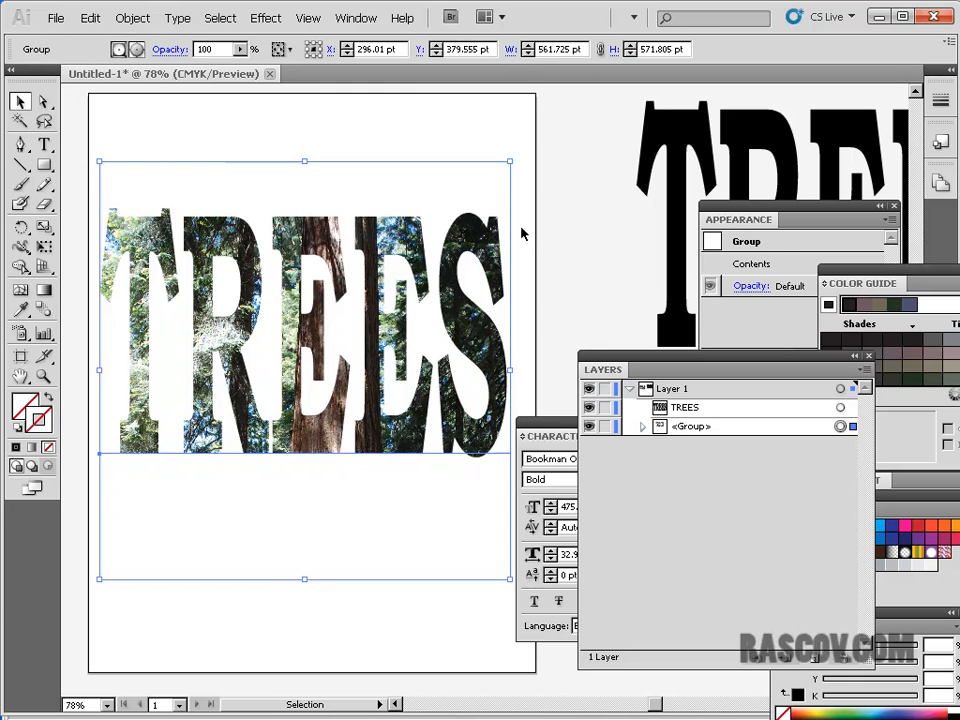
pyautogui.click(600, 236)
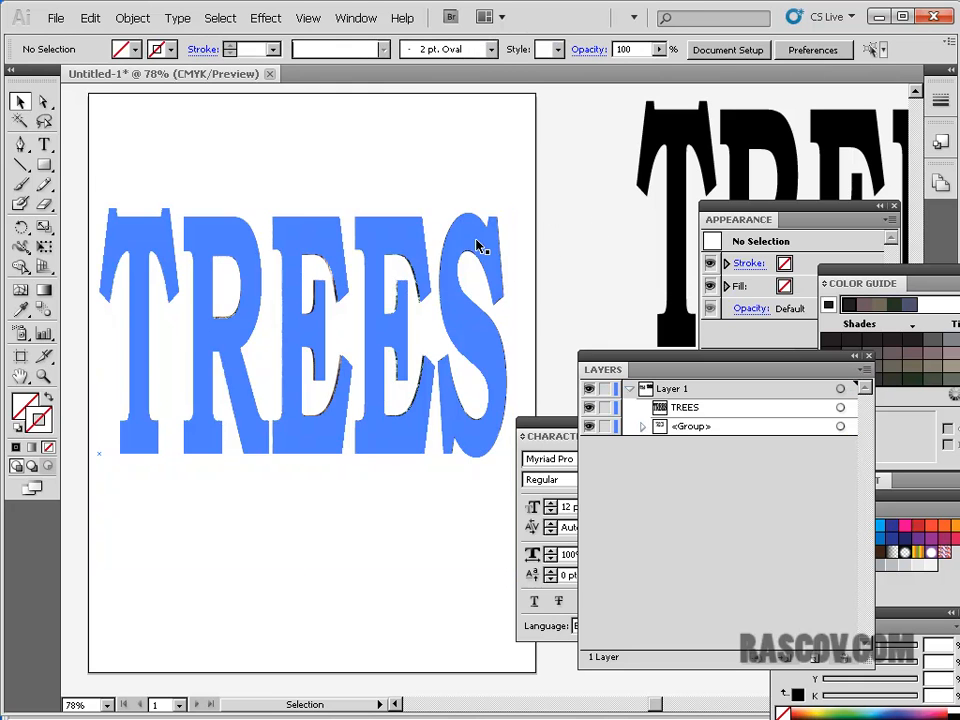
# - Shift the clipped TREES group slightly down and left, and move only its text mask to the right over the photo
pyautogui.moveTo(477, 245)
pyautogui.mouseDown()
pyautogui.moveTo(472, 254)
pyautogui.moveTo(450, 248)
pyautogui.moveTo(477, 239)
pyautogui.moveTo(418, 292)
pyautogui.moveTo(465, 238)
pyautogui.mouseUp()
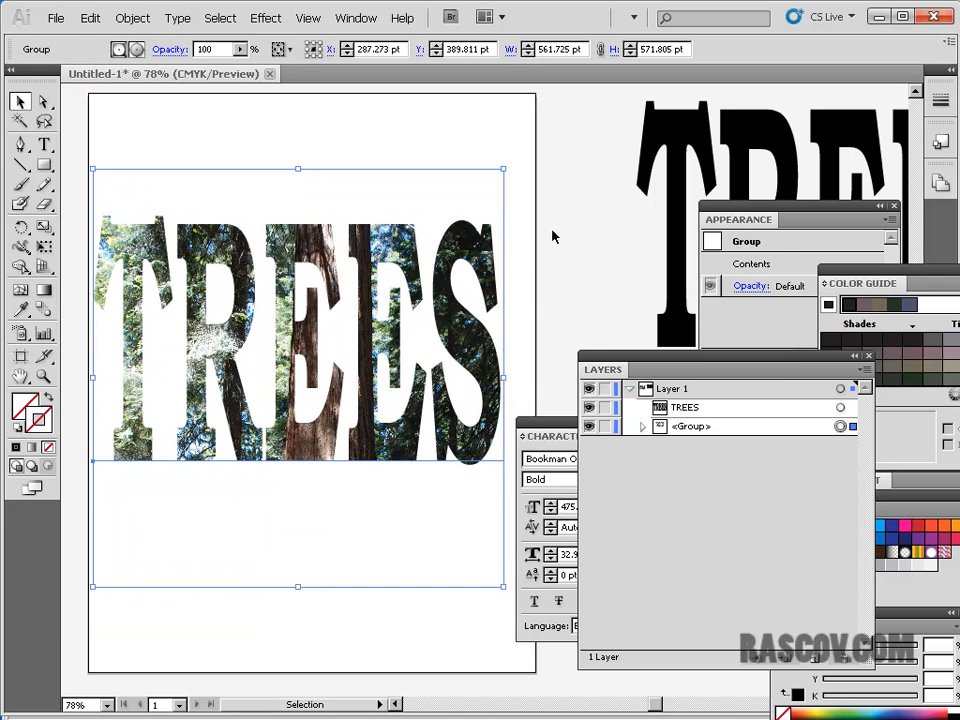
pyautogui.click(569, 236)
pyautogui.click(43, 101)
pyautogui.moveTo(456, 237); pyautogui.dragTo(488, 237)
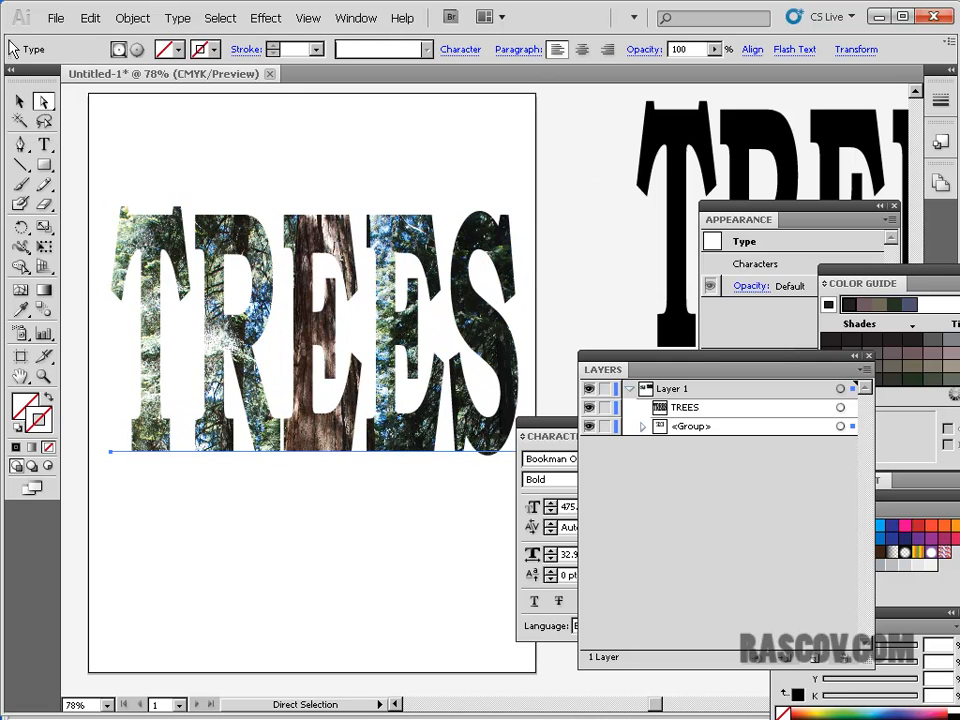
pyautogui.click(19, 101)
pyautogui.click(585, 238)
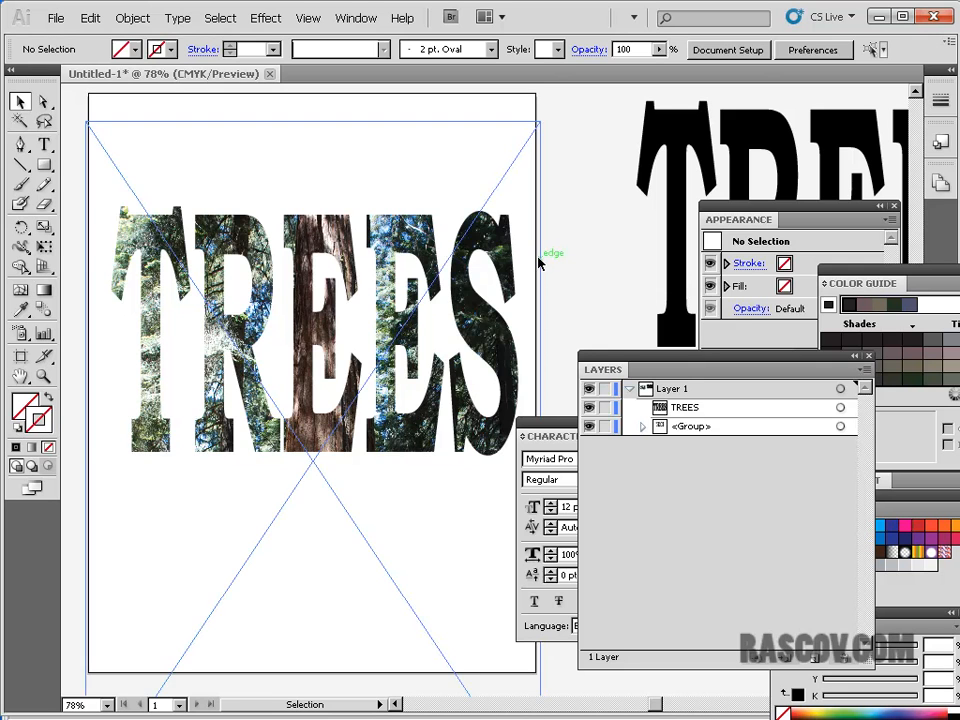
# - Try to outline the clipped TREES group by adding a new stroke with a heavier weight, and delete that stroke
pyautogui.click(491, 251)
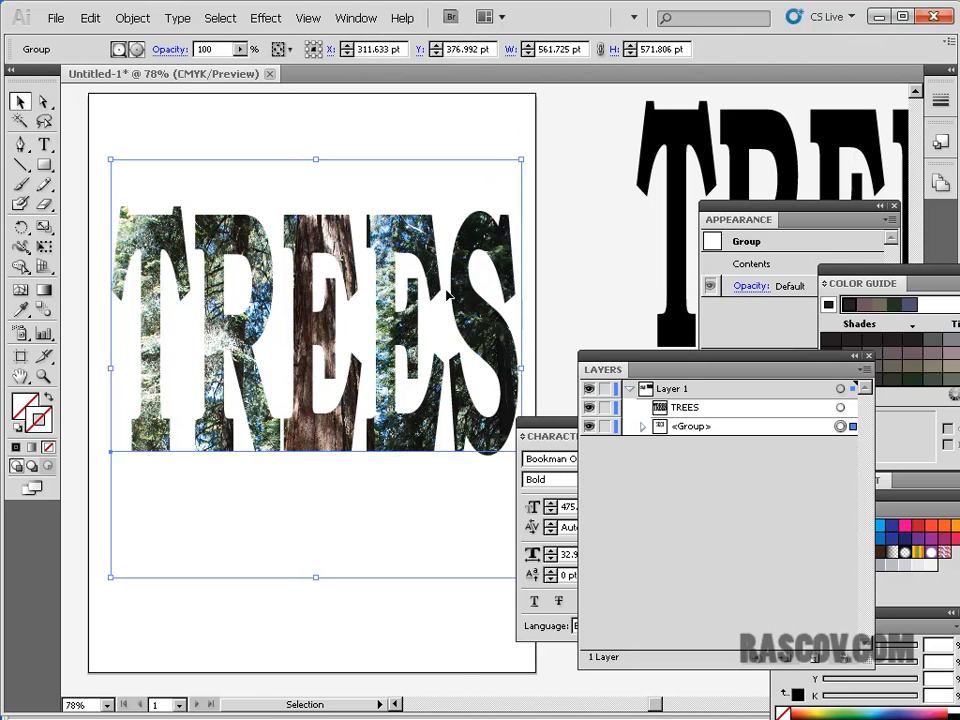
pyautogui.hotkey('ctrl', '=')
pyautogui.hotkey('ctrl', '=')
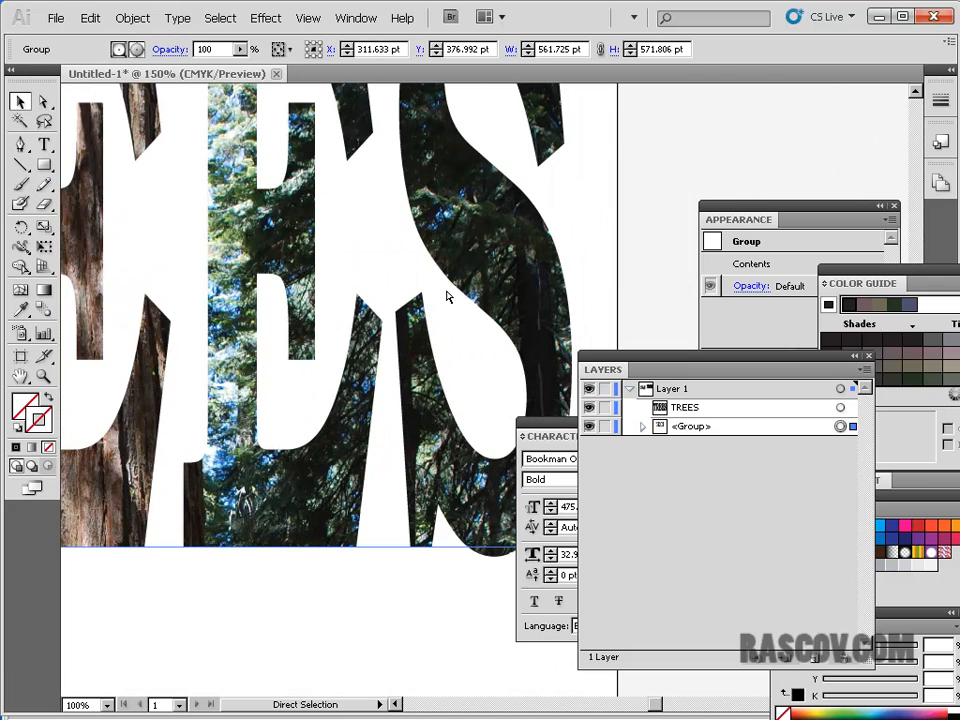
pyautogui.hotkey('ctrl', '-')
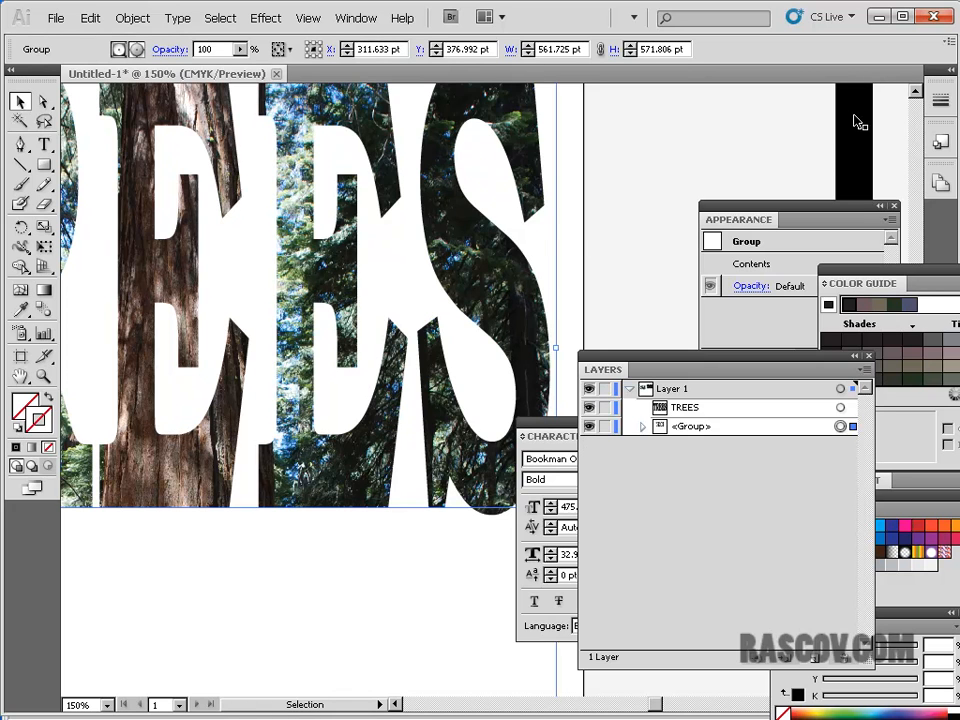
pyautogui.moveTo(791, 218); pyautogui.dragTo(703, 146)
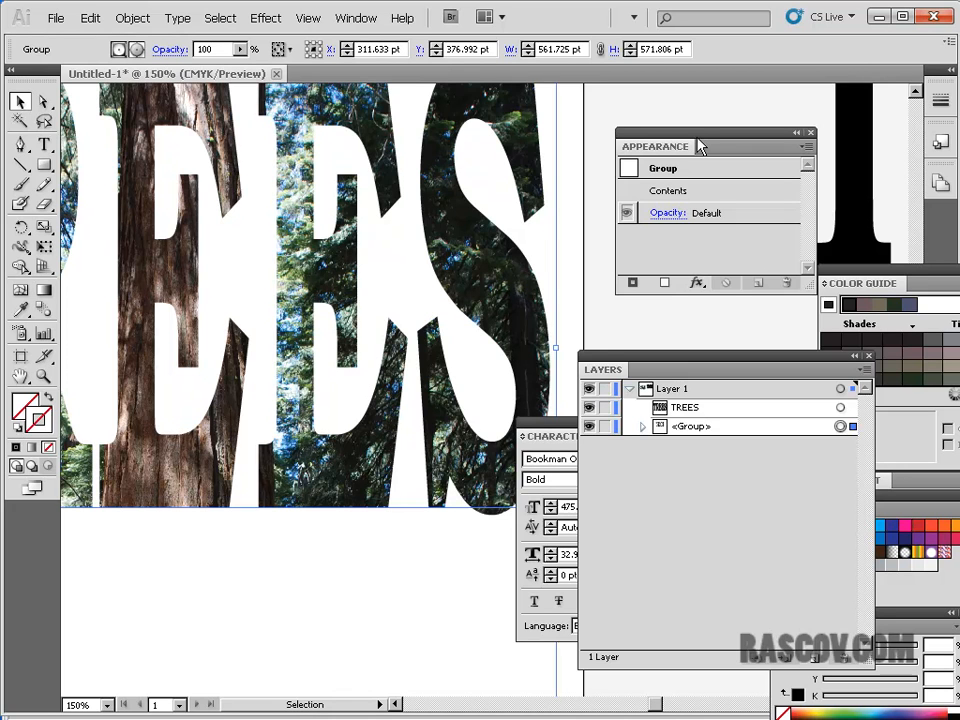
pyautogui.click(804, 149)
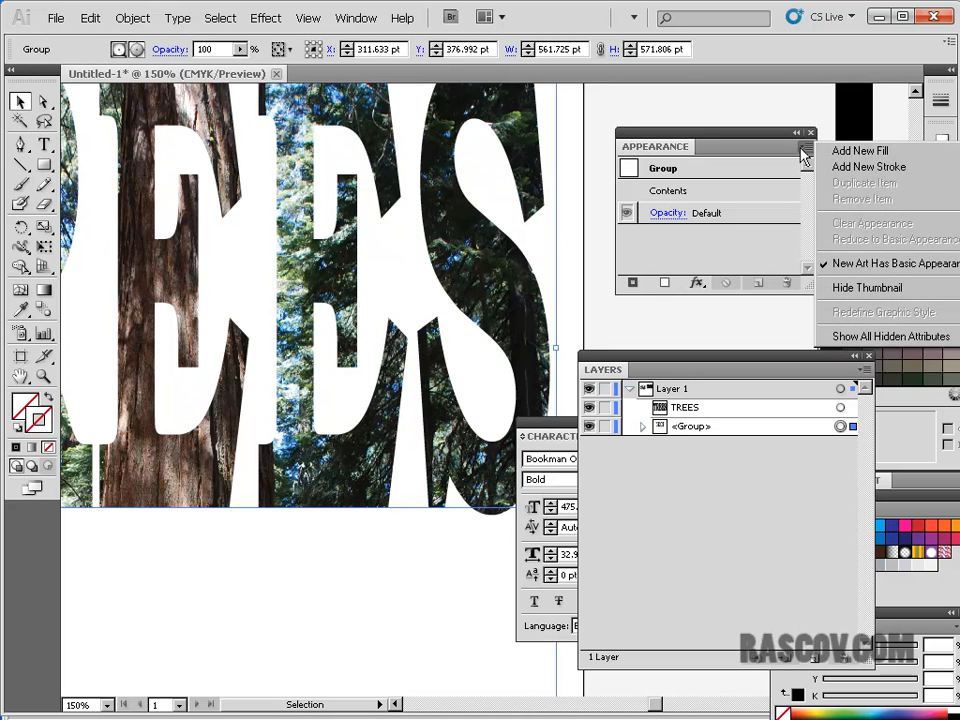
pyautogui.click(876, 168)
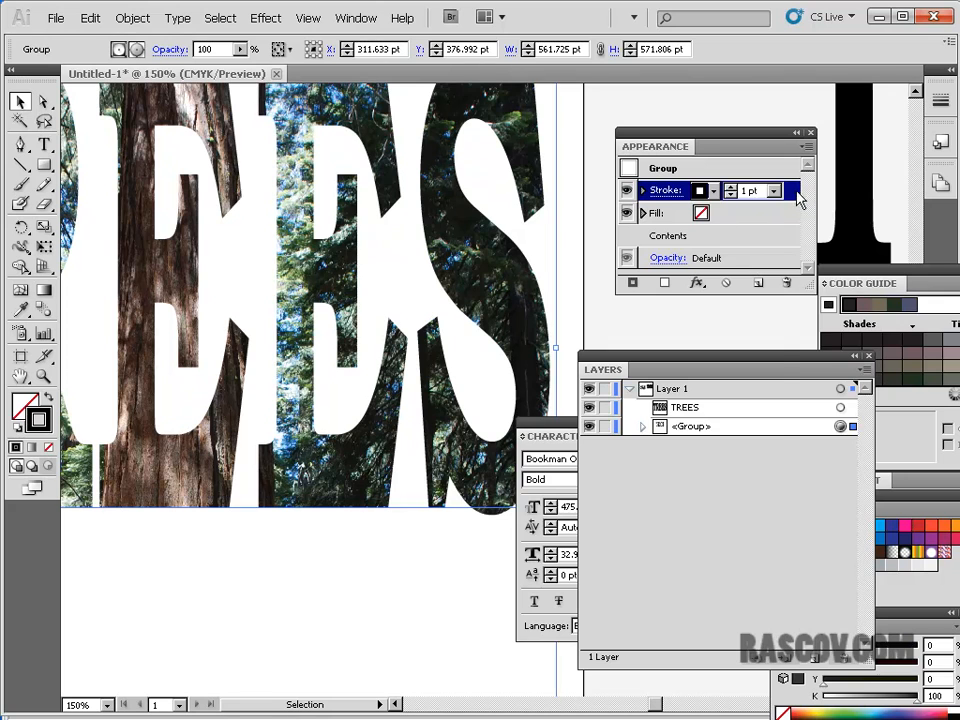
pyautogui.click(775, 191)
pyautogui.click(762, 352)
pyautogui.click(787, 284)
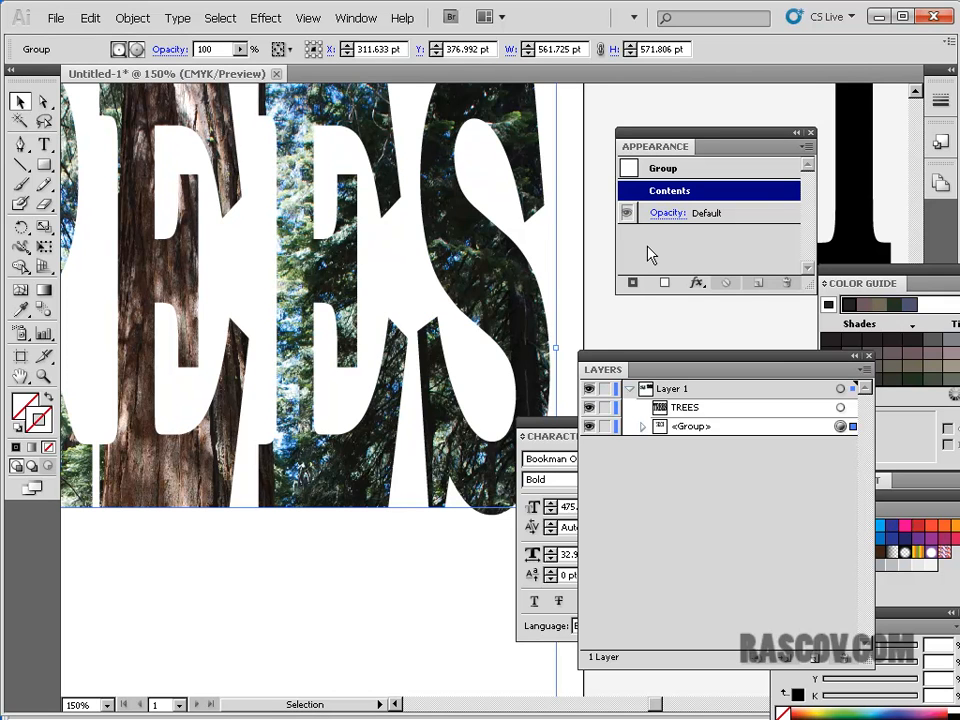
# - Move the black TREES copy onto the artboard so that it overlaps the upper part of the photo-filled lettering
pyautogui.hotkey('ctrl', '-')
pyautogui.hotkey('ctrl', '-')
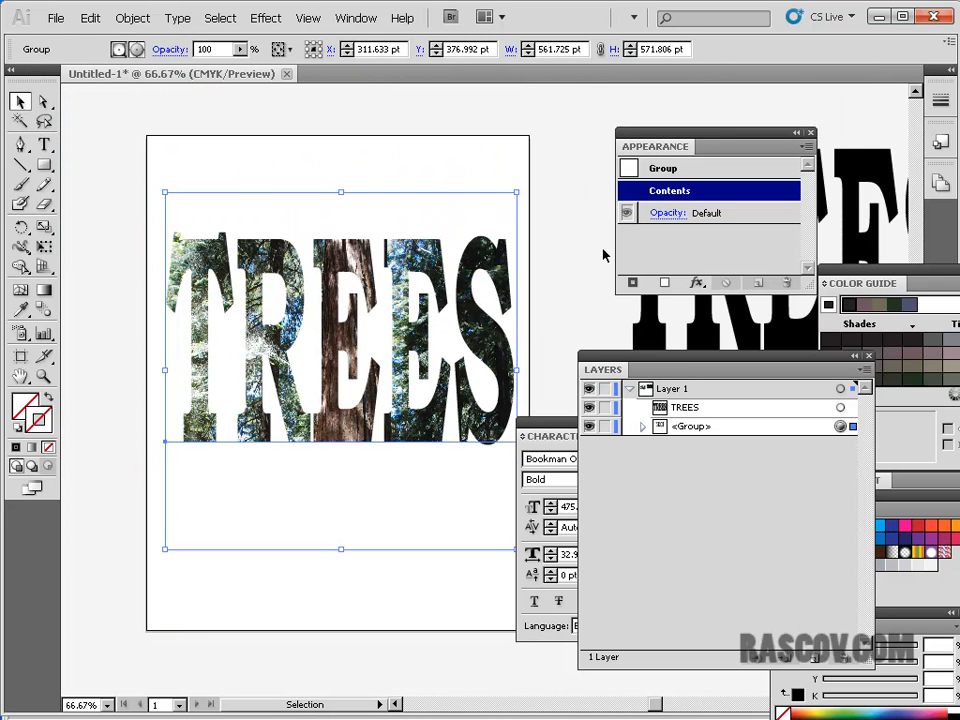
pyautogui.moveTo(776, 348); pyautogui.dragTo(510, 296)
pyautogui.moveTo(495, 193); pyautogui.dragTo(280, 226)
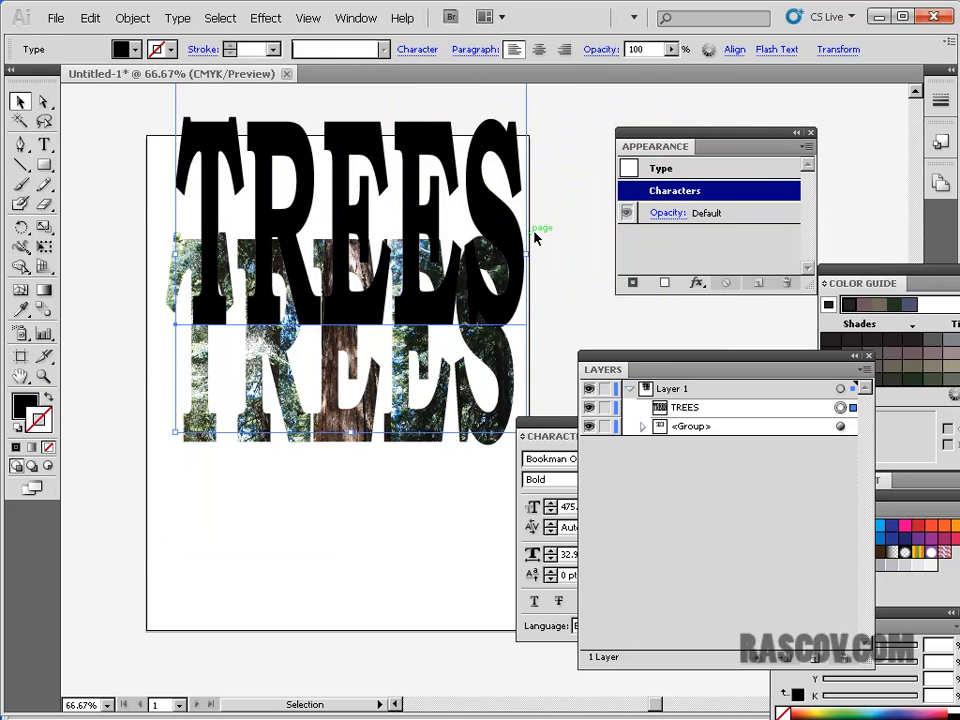
# - Set the black TREES copy's opacity to 0%
pyautogui.click(668, 214)
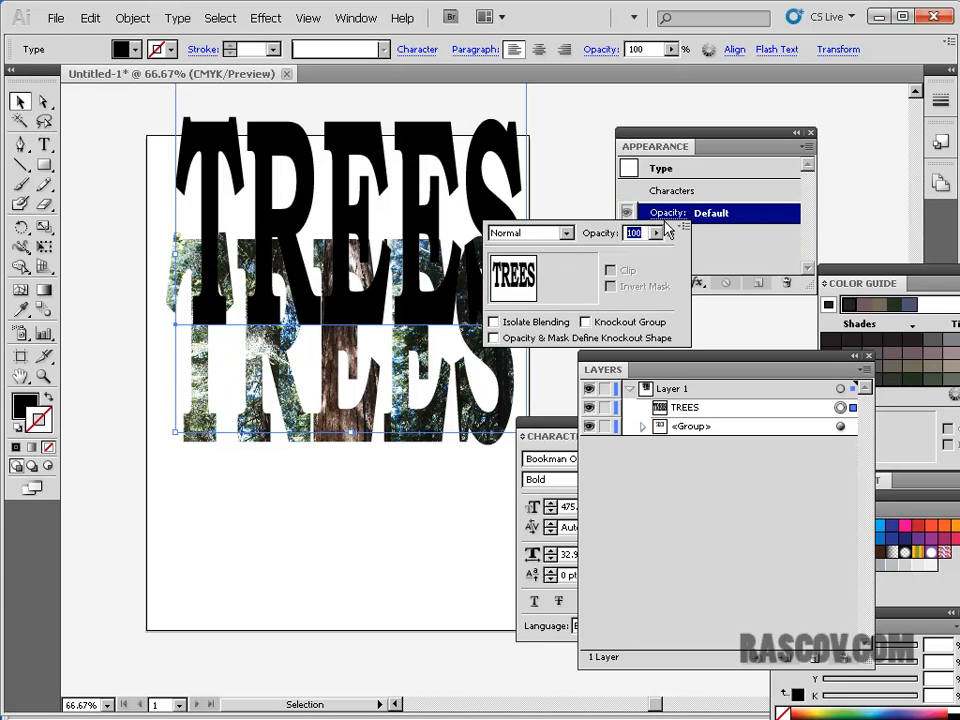
pyautogui.click(657, 233)
pyautogui.moveTo(655, 251); pyautogui.dragTo(560, 251)
pyautogui.click(757, 261)
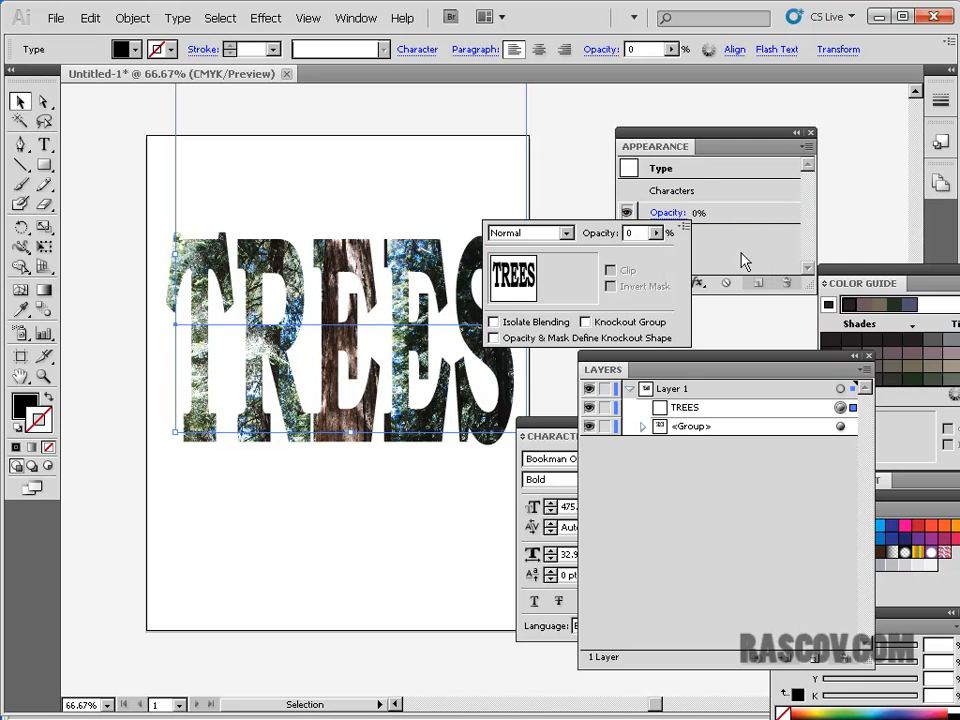
pyautogui.click(688, 147)
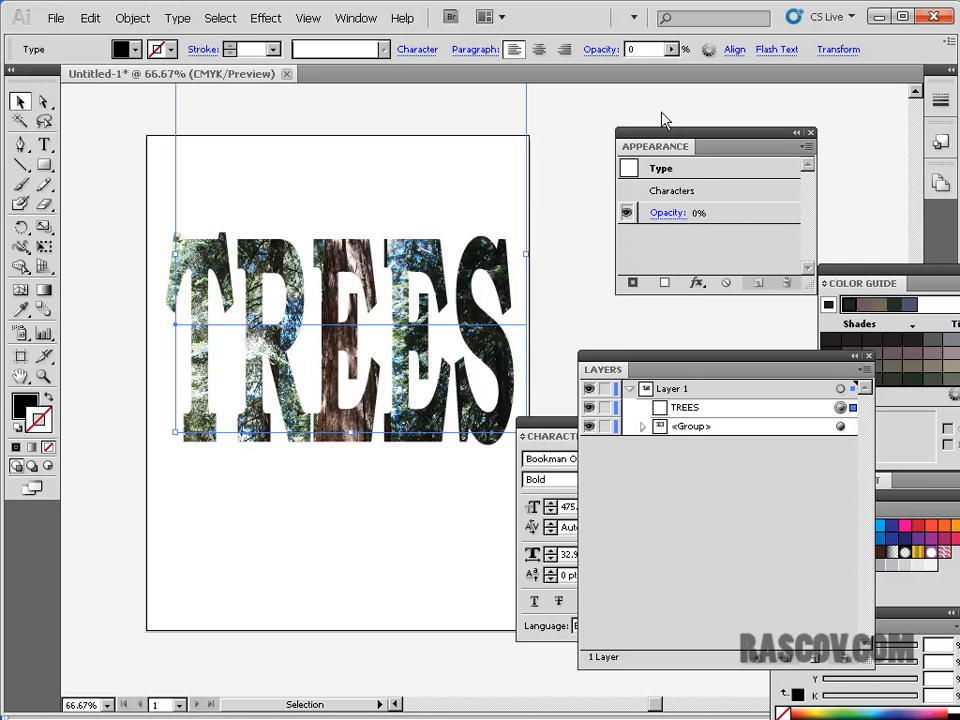
pyautogui.moveTo(692, 143); pyautogui.dragTo(662, 123)
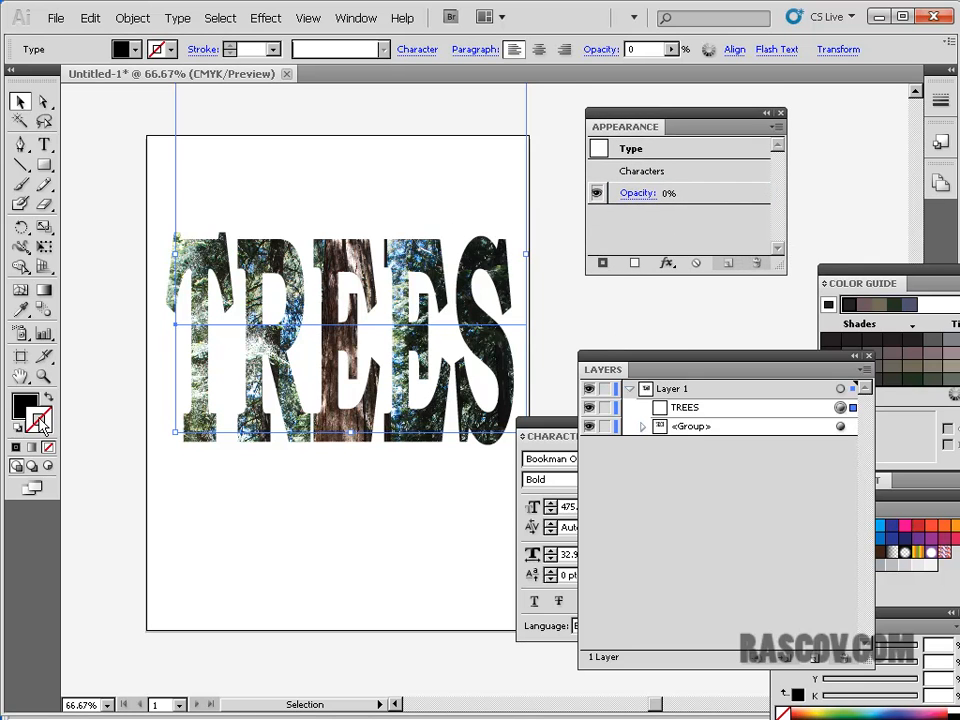
# - Give the TREES copy a bright red stroke
pyautogui.doubleClick(36, 420)
pyautogui.click(409, 304)
pyautogui.click(454, 274)
pyautogui.click(700, 256)
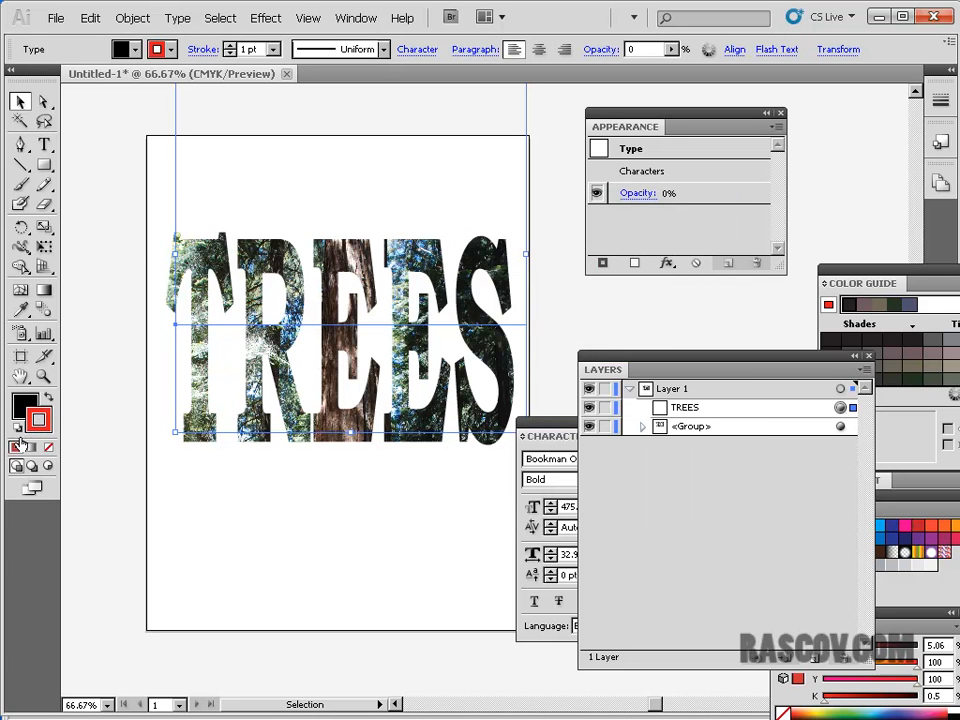
# - Set the TREES copy's opacity to 100% and its fill to none
pyautogui.click(636, 194)
pyautogui.click(626, 213)
pyautogui.moveTo(530, 231); pyautogui.dragTo(660, 232)
pyautogui.click(754, 226)
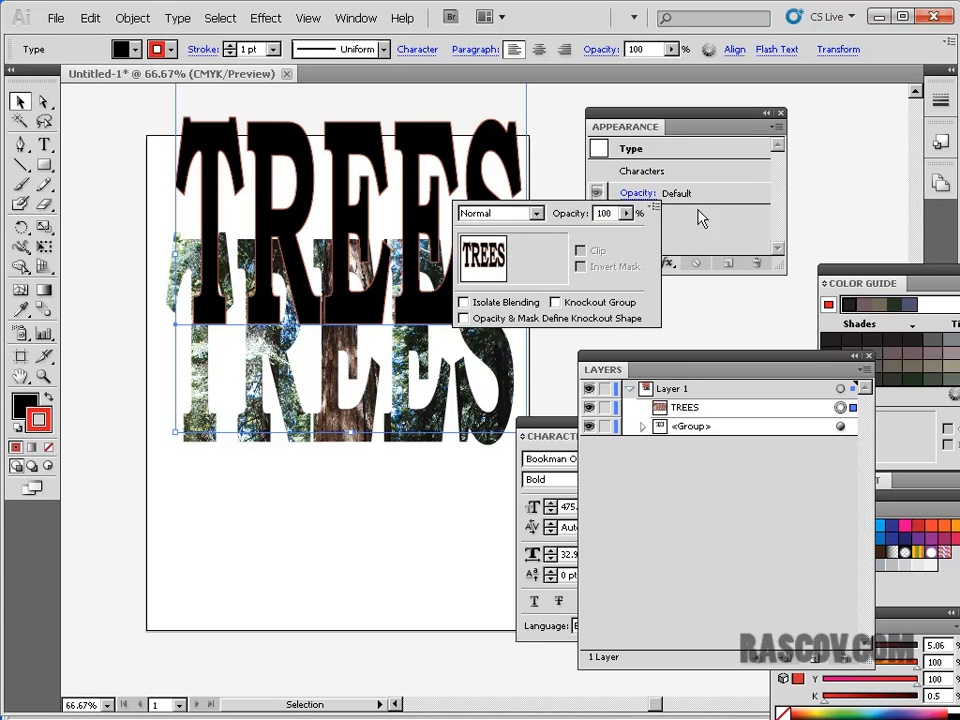
pyautogui.moveTo(33, 414); pyautogui.dragTo(24, 405)
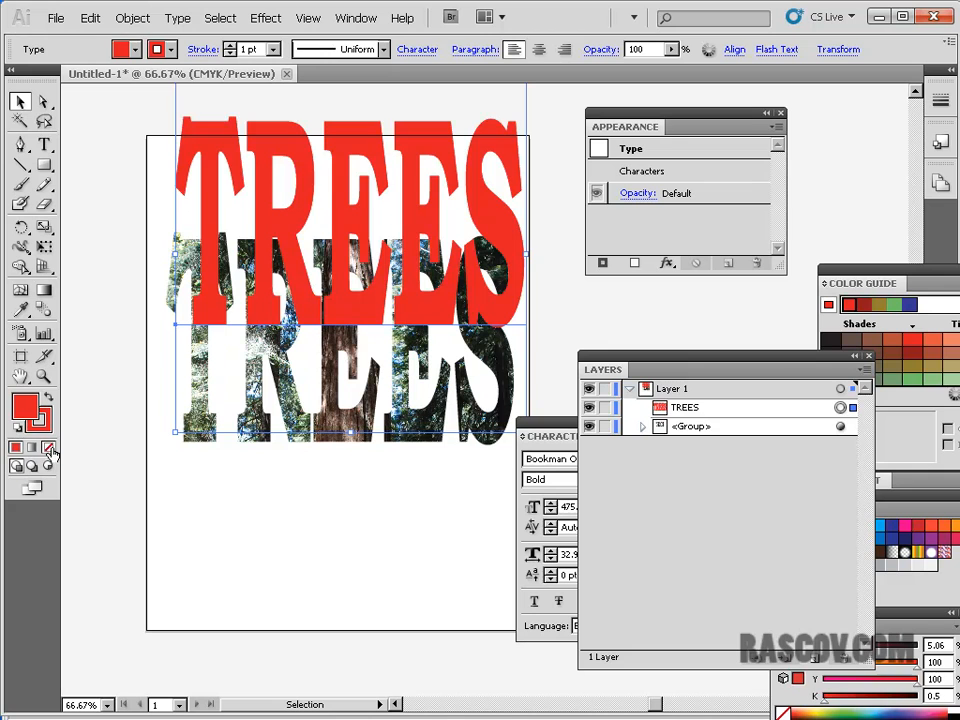
pyautogui.click(48, 449)
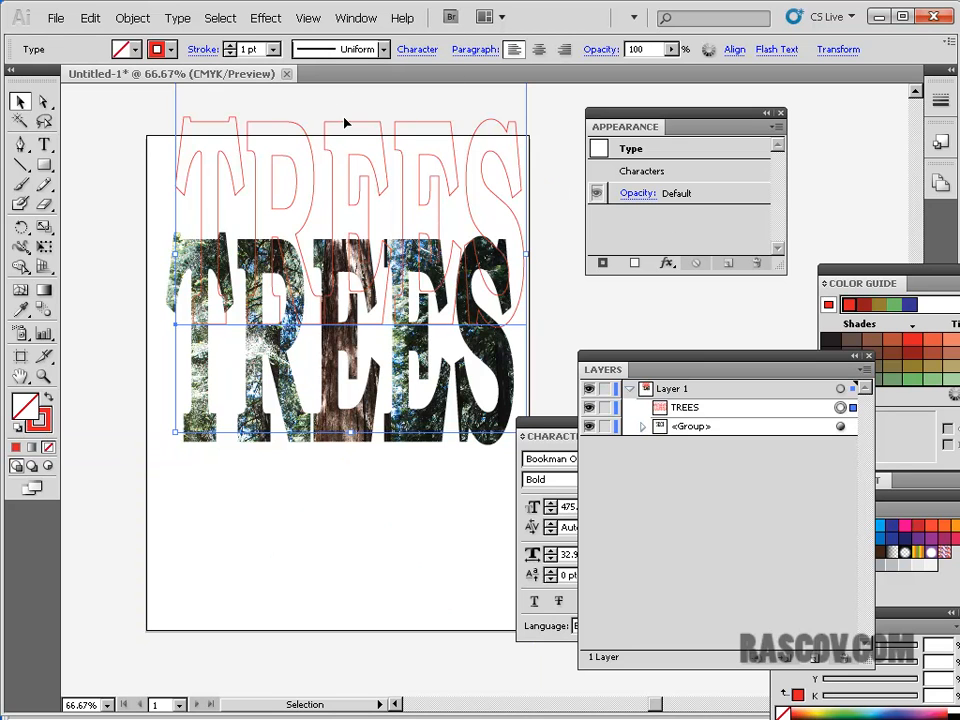
# - Set the TREES copy's stroke to purple at 4 pt and fit the outline exactly over the photo-filled lettering
pyautogui.click(134, 47)
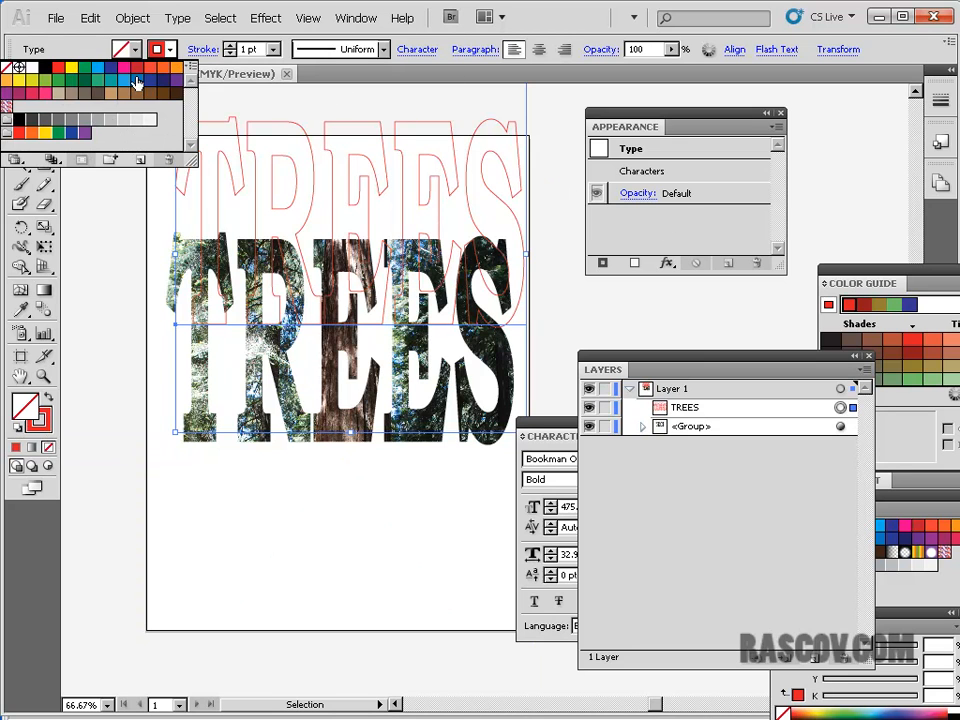
pyautogui.click(85, 81)
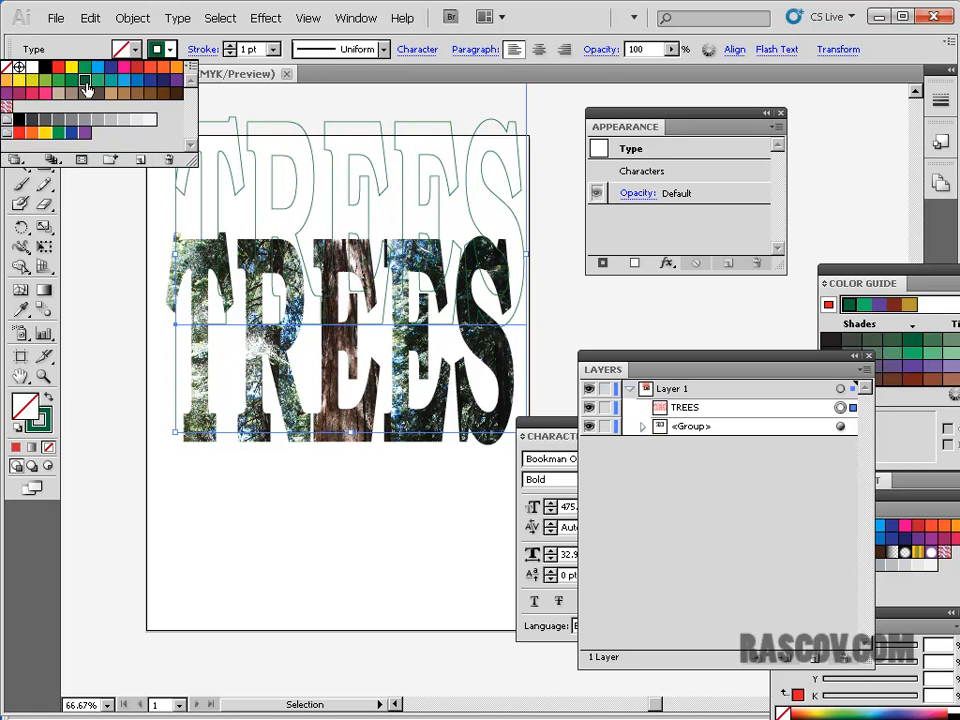
pyautogui.click(176, 80)
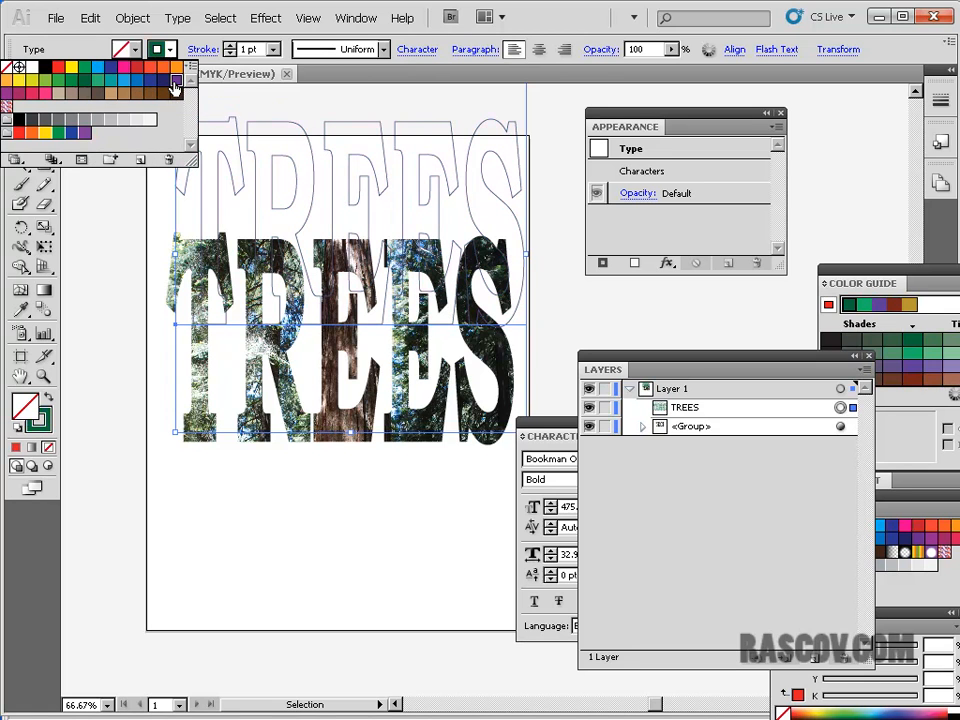
pyautogui.click(273, 49)
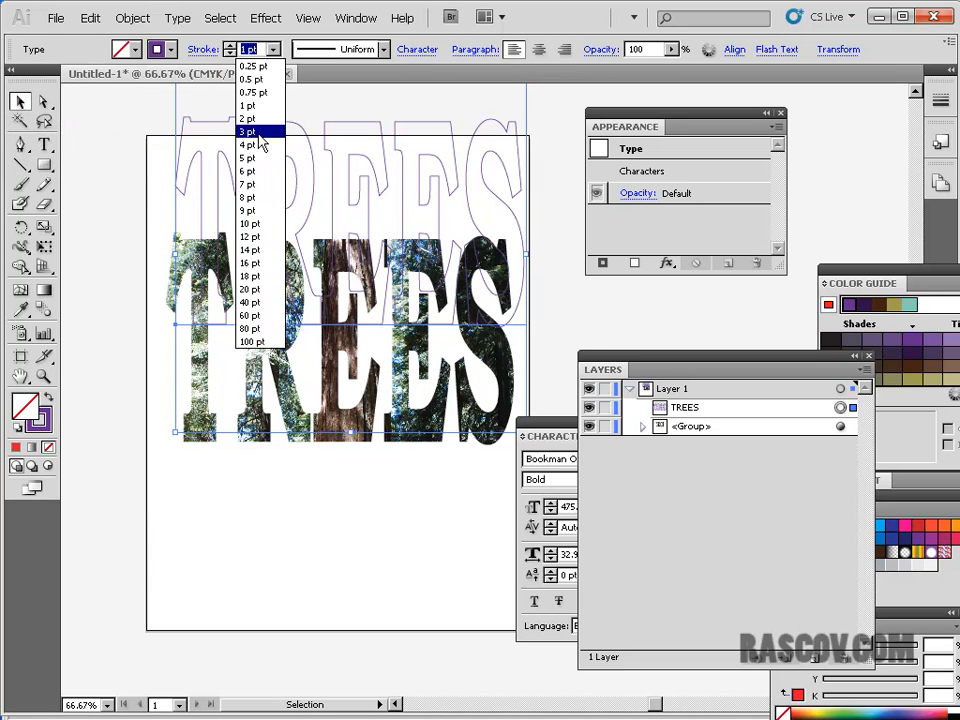
pyautogui.click(248, 145)
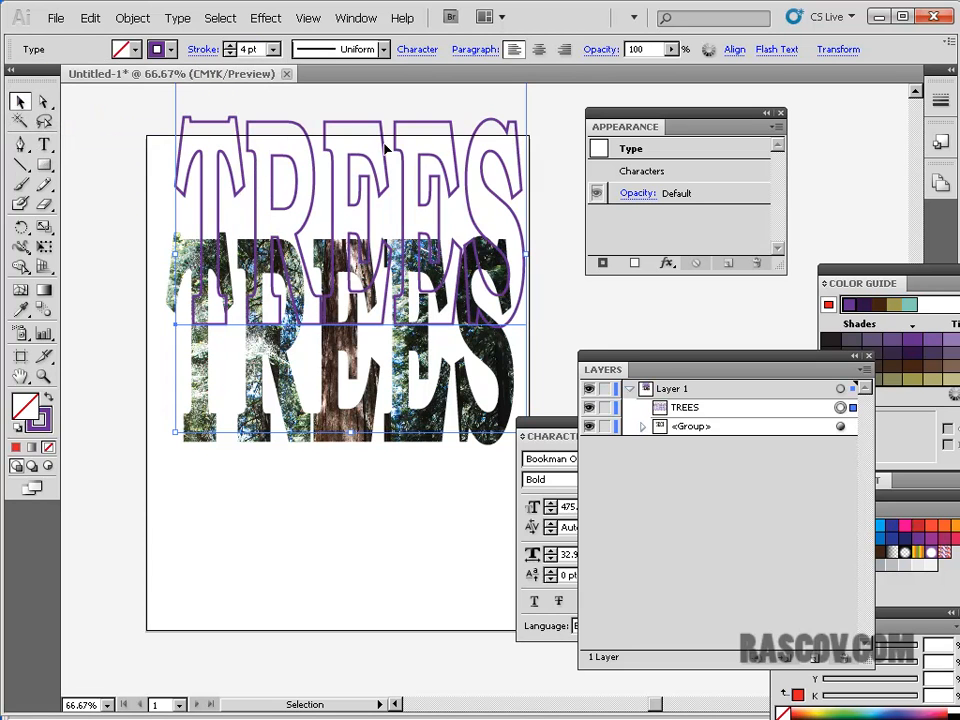
pyautogui.moveTo(373, 127); pyautogui.dragTo(365, 243)
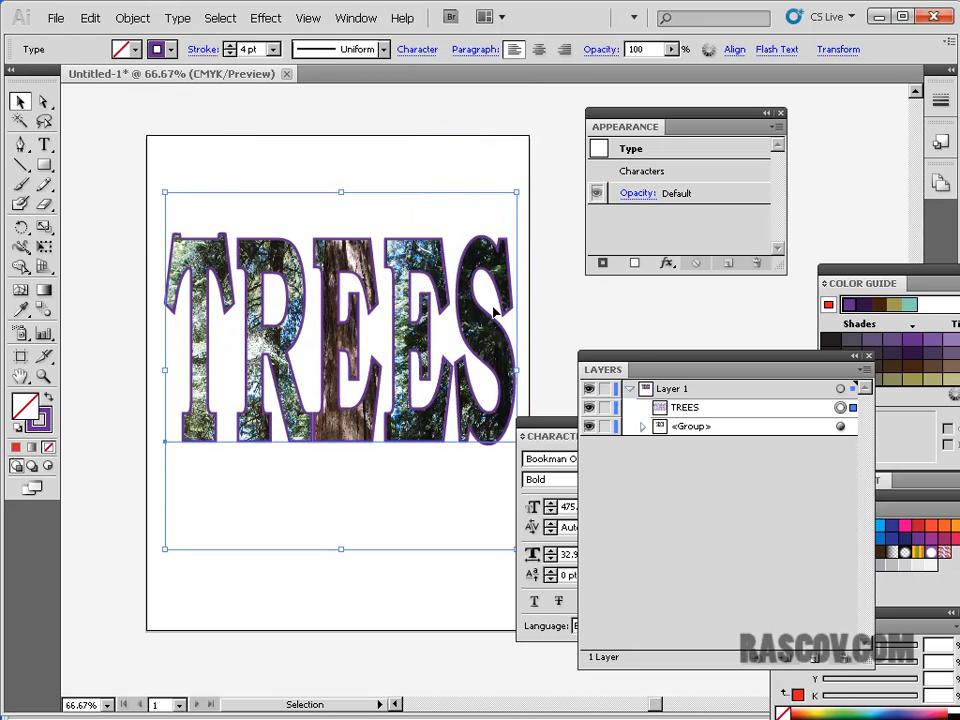
pyautogui.click(622, 320)
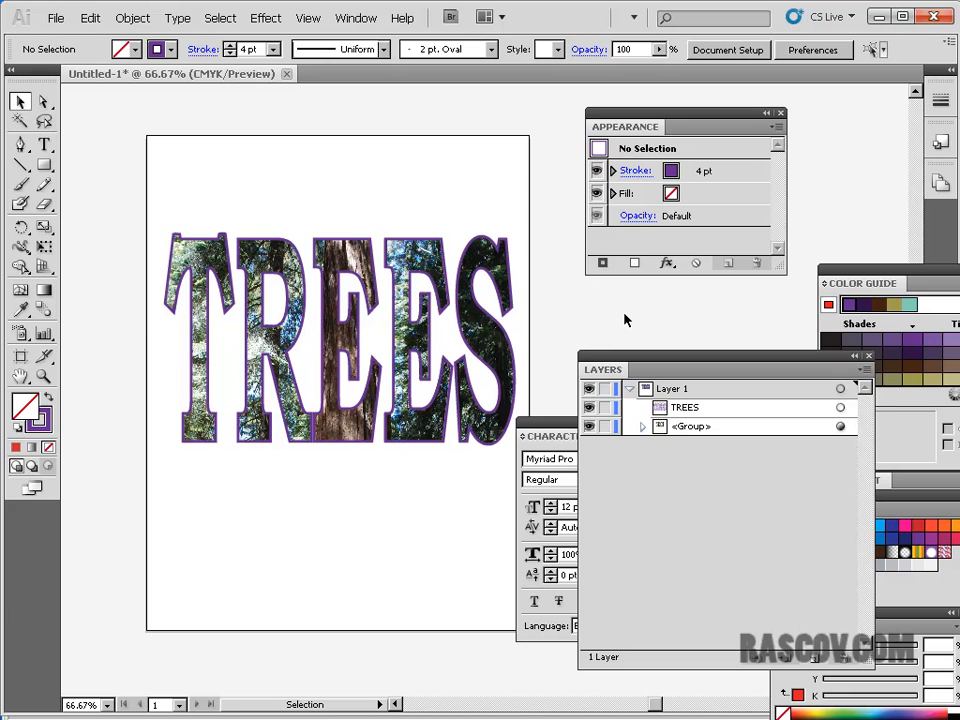
# - Examine the purple outline along the edges of the photo-filled letters up close
pyautogui.hotkey('ctrl', '=')
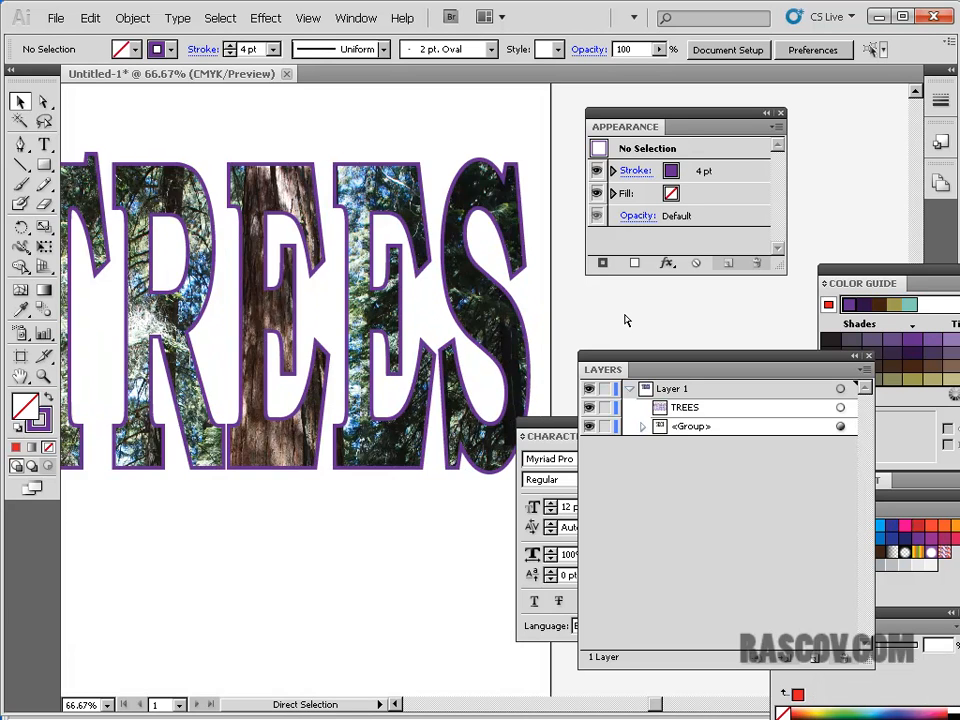
pyautogui.hotkey('ctrl', '=')
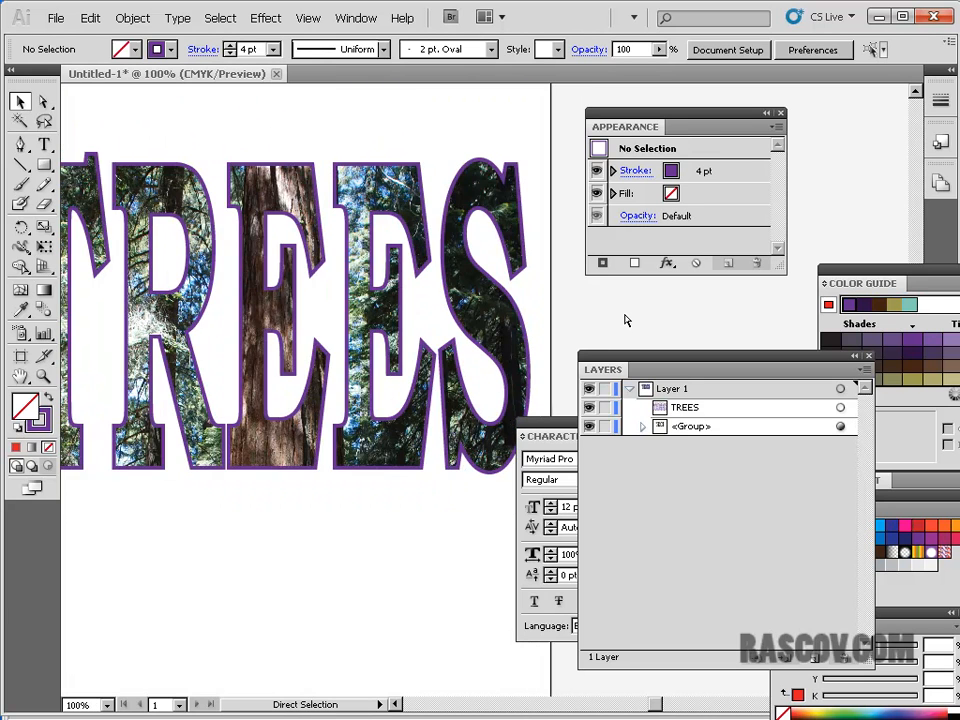
pyautogui.hotkey('ctrl', '-')
pyautogui.hotkey('ctrl', '=')
pyautogui.hotkey('ctrl', '=')
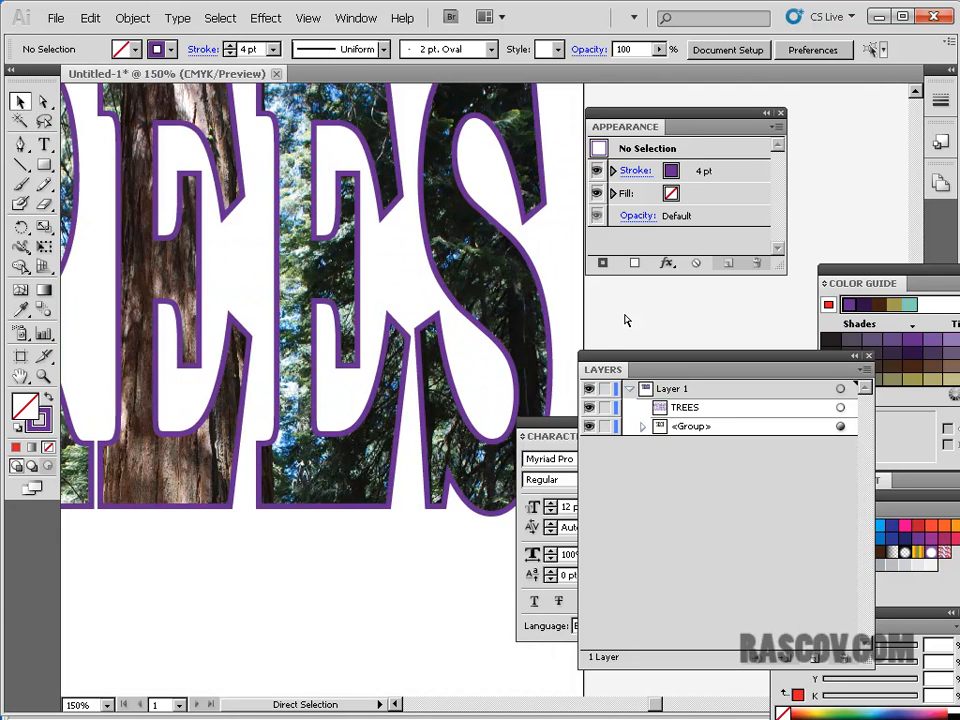
pyautogui.hotkey('ctrl', '=')
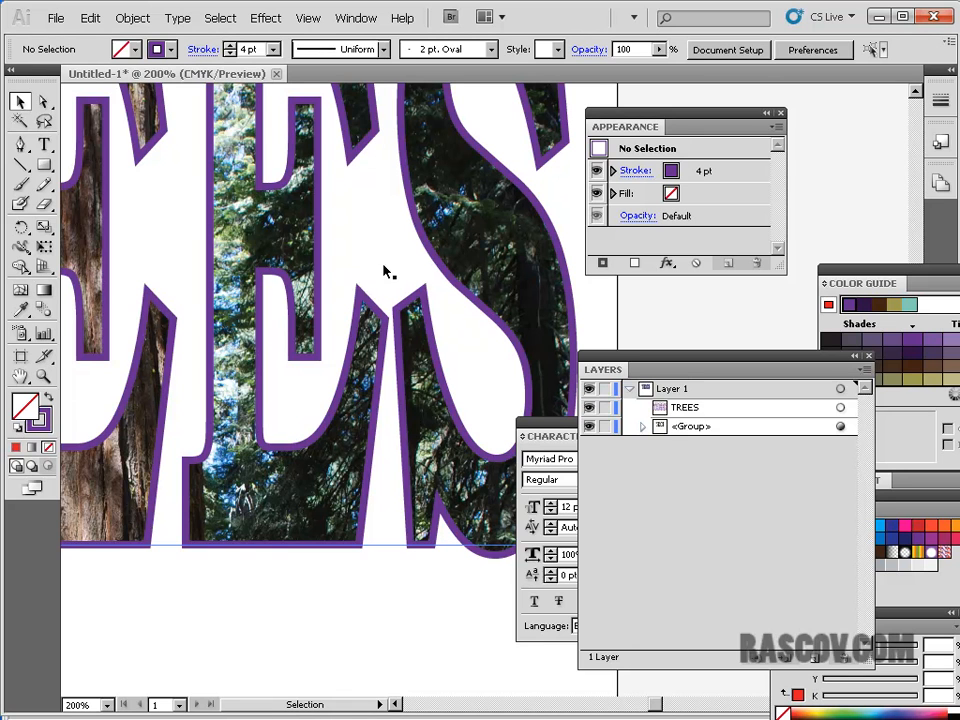
pyautogui.hotkey('ctrl', '-')
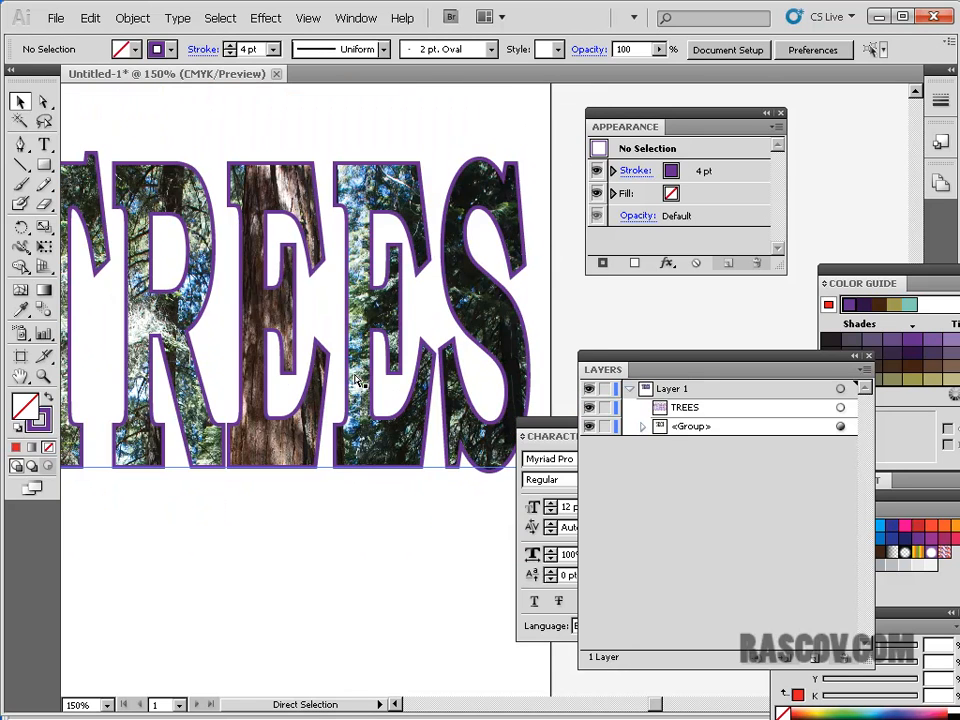